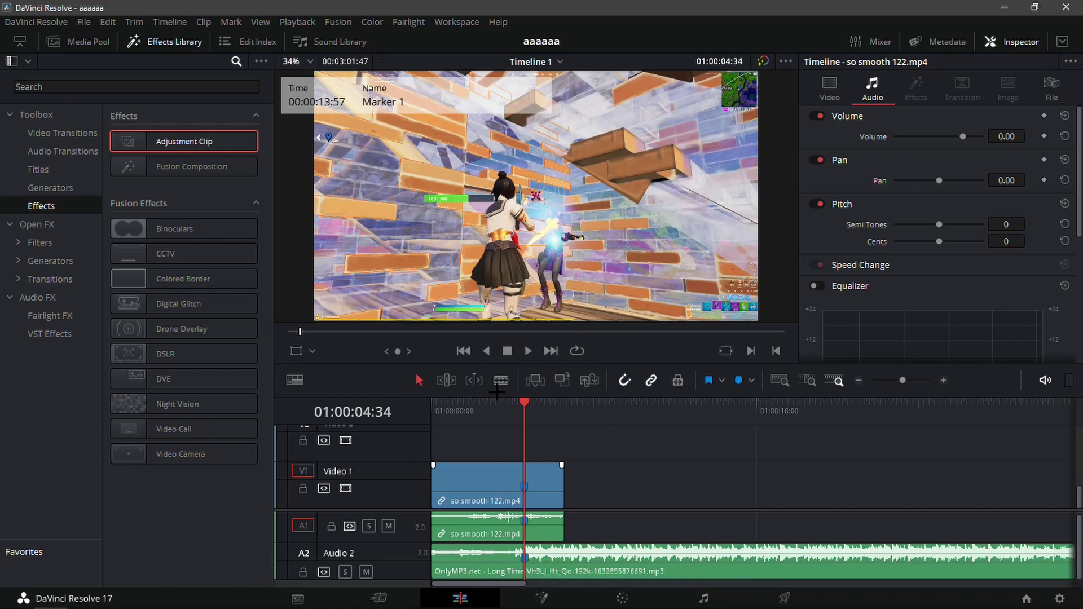
Step: Review the gameplay footage and music leading up to the marker on the so smooth 122.mp4 clip
mouse_move(524, 403)
mouse_down()
mouse_move(486, 403)
mouse_move(513, 406)
mouse_up()
click(507, 406)
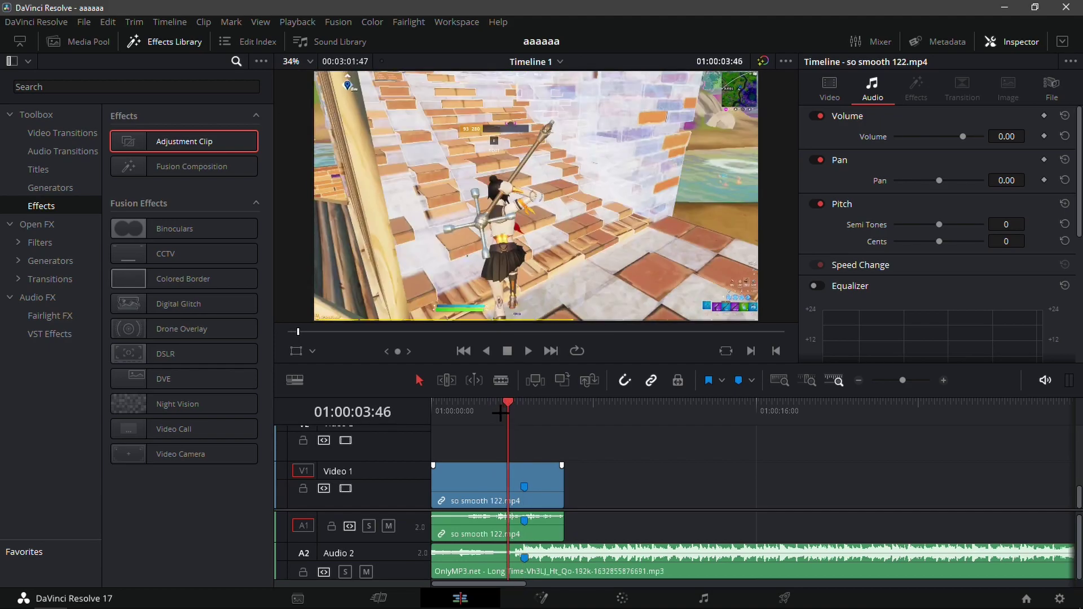
click(938, 381)
click(938, 381)
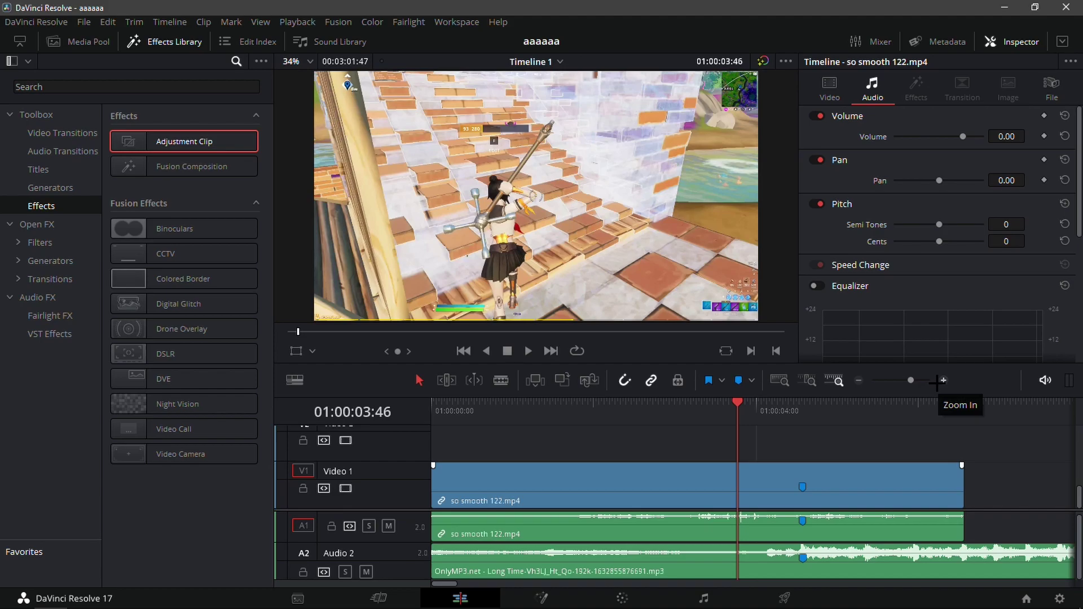
key(space)
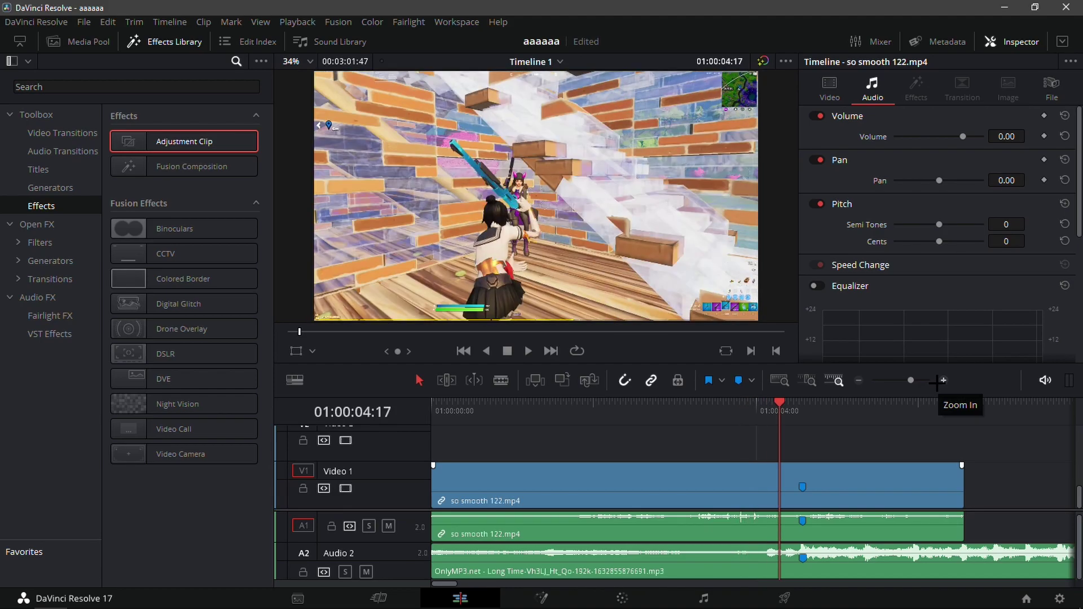
drag(781, 413, 688, 500)
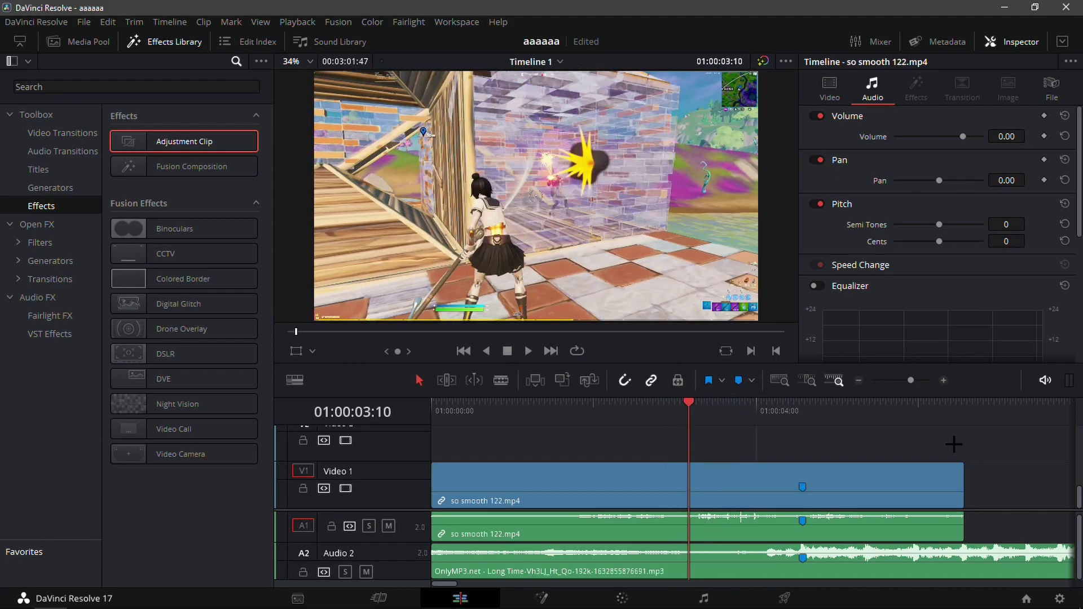
click(1045, 380)
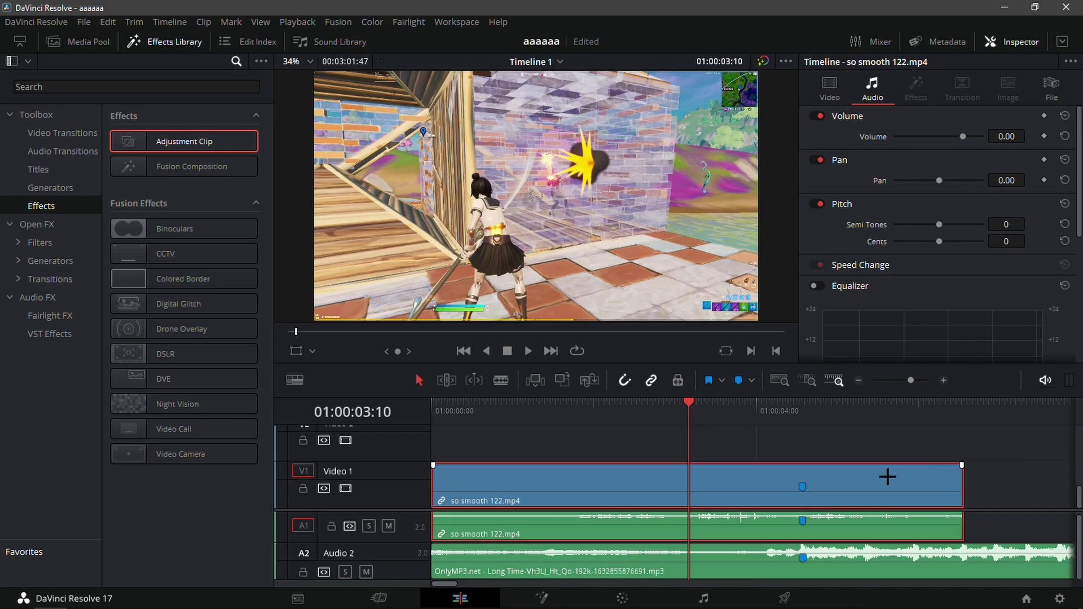
key(space)
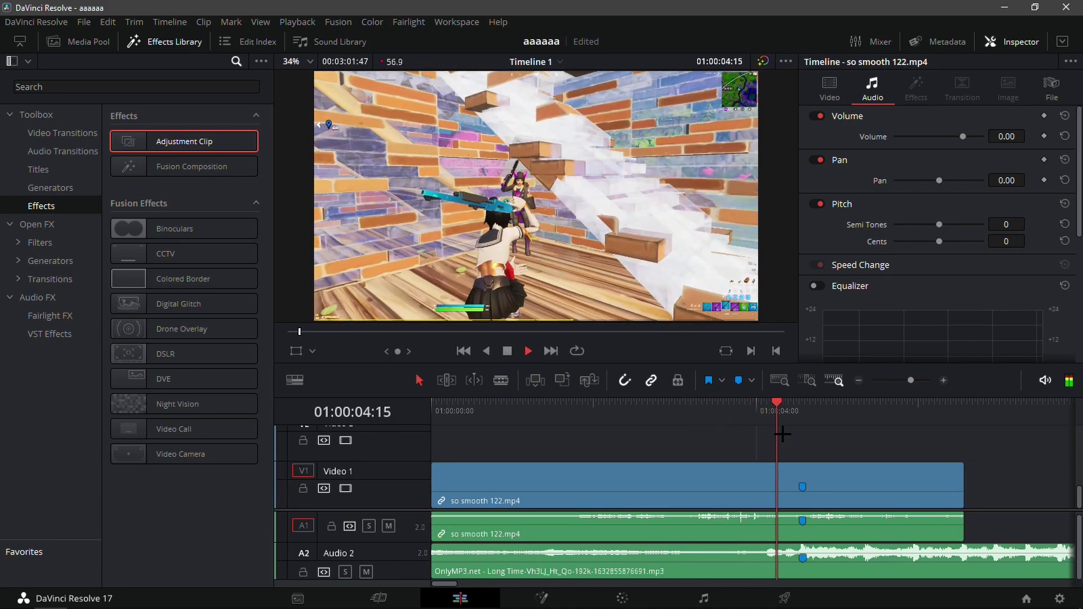
click(784, 424)
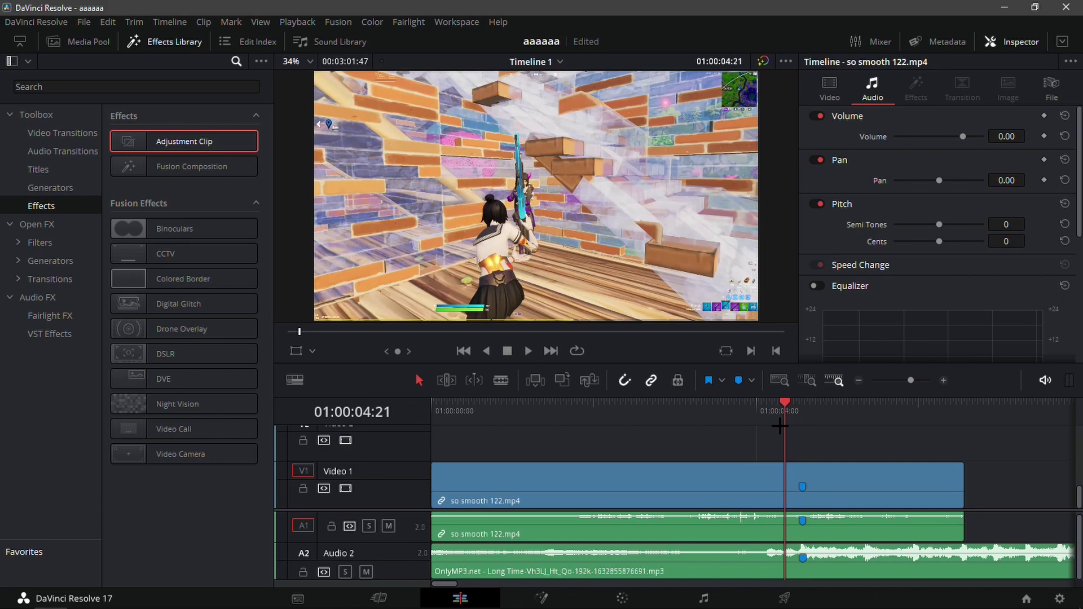
Step: Park the playhead on the marker at 01:00:04:34 and unlink the so smooth 122.mp4 video from its audio
click(802, 424)
click(849, 503)
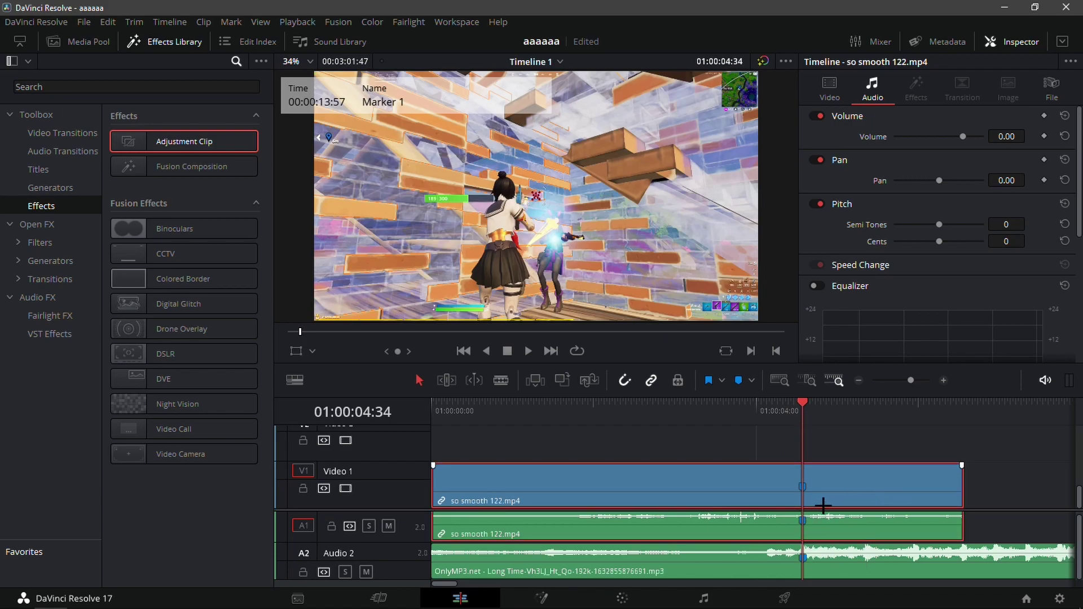
right_click(841, 496)
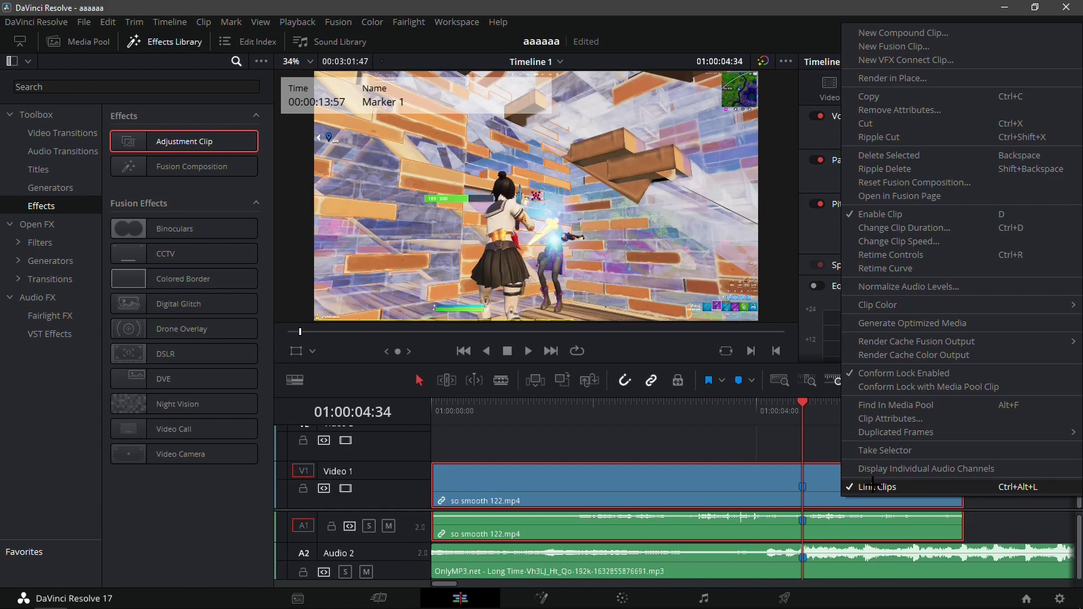
click(873, 486)
click(863, 454)
click(862, 483)
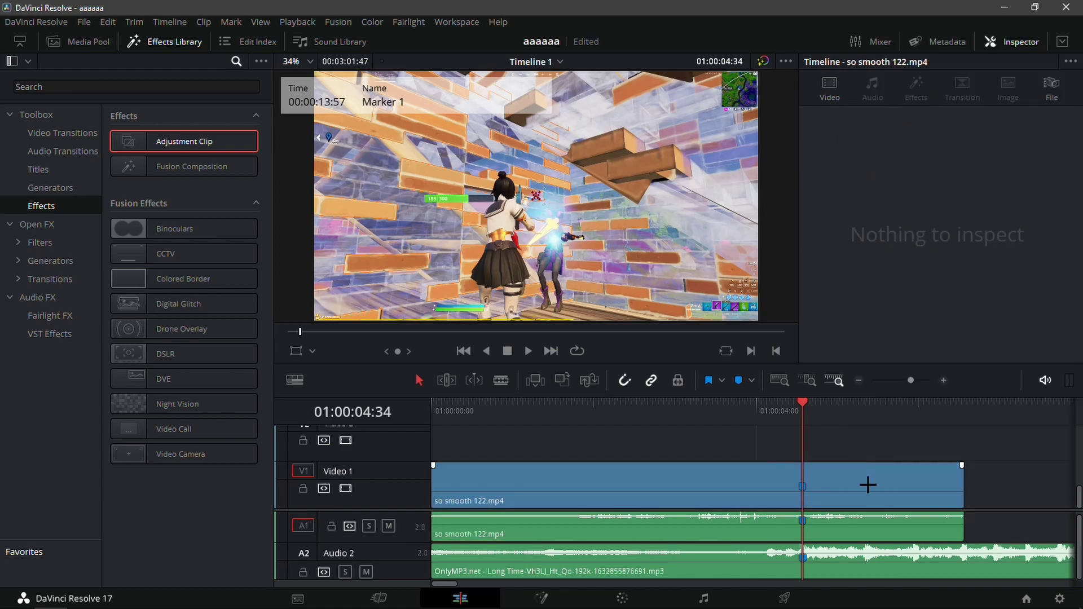
Step: Select only the unlinked so smooth 122.mp4 video clip and show its retime controls
click(894, 537)
click(878, 481)
click(854, 519)
click(850, 505)
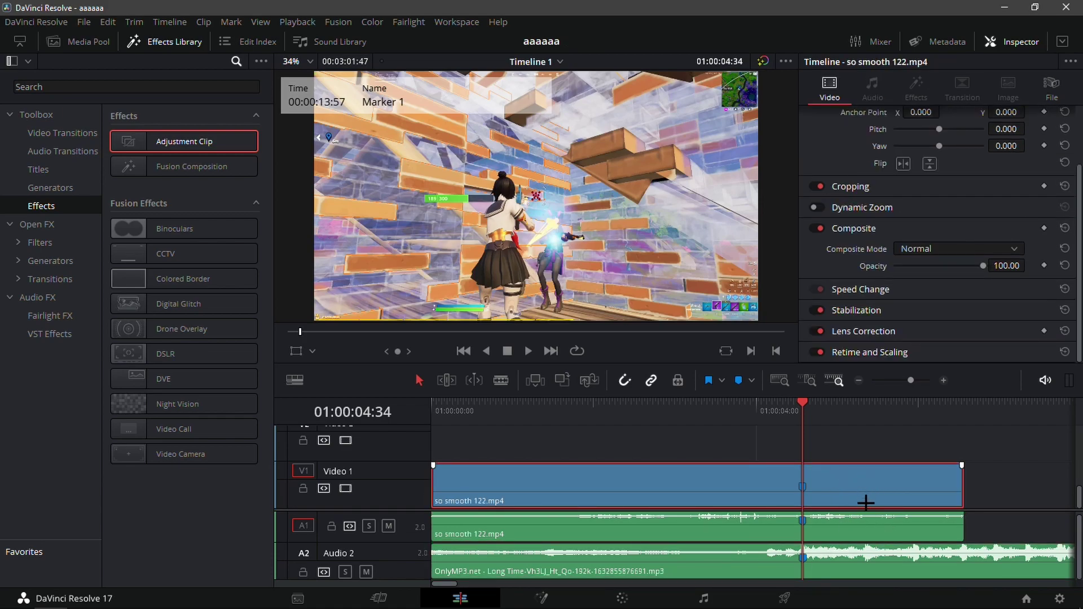
right_click(864, 477)
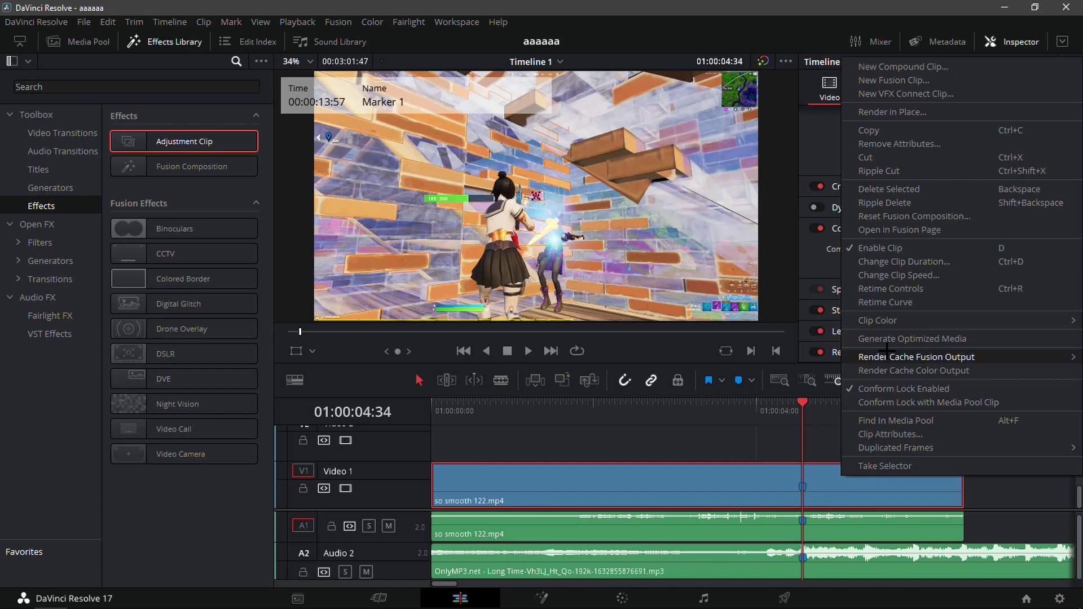
click(885, 301)
Step: Add a speed point to the video clip at the marker, 01:00:04:34
mouse_move(793, 416)
mouse_down()
mouse_move(558, 447)
mouse_move(807, 458)
mouse_up()
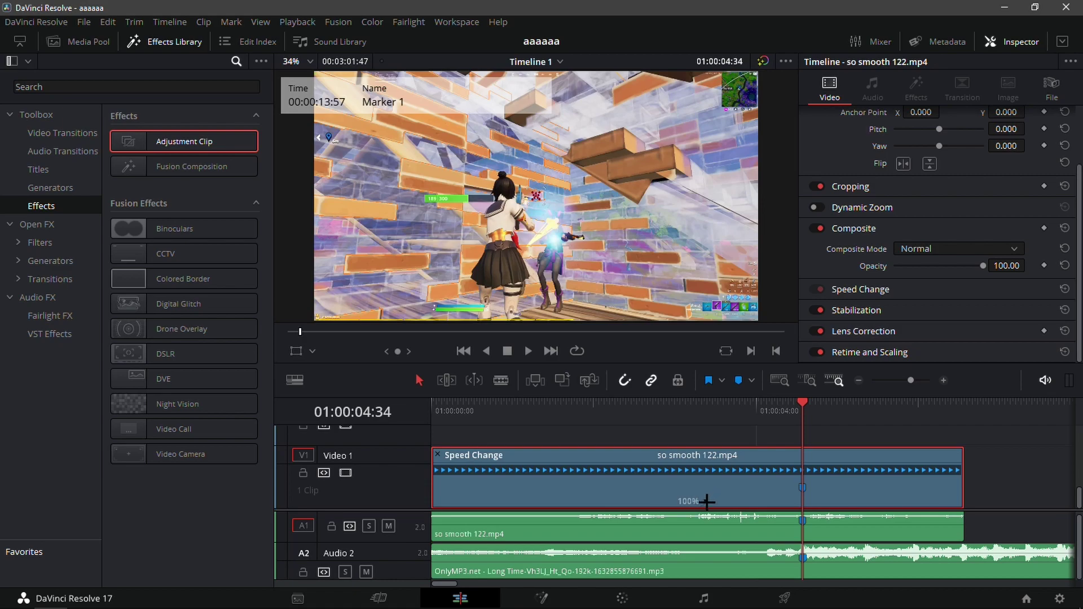
click(706, 501)
click(740, 464)
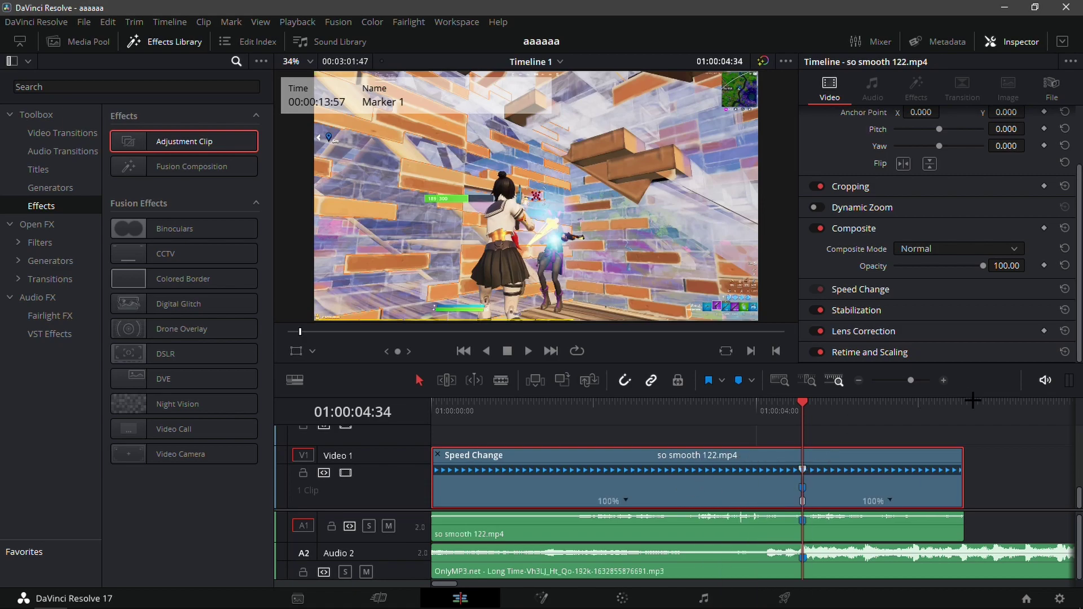
Step: Add a speed point to the video clip ahead of the marker, at 01:00:04:02
click(943, 380)
mouse_move(757, 418)
mouse_down()
mouse_move(488, 465)
mouse_move(690, 463)
mouse_move(648, 469)
mouse_move(667, 450)
mouse_up()
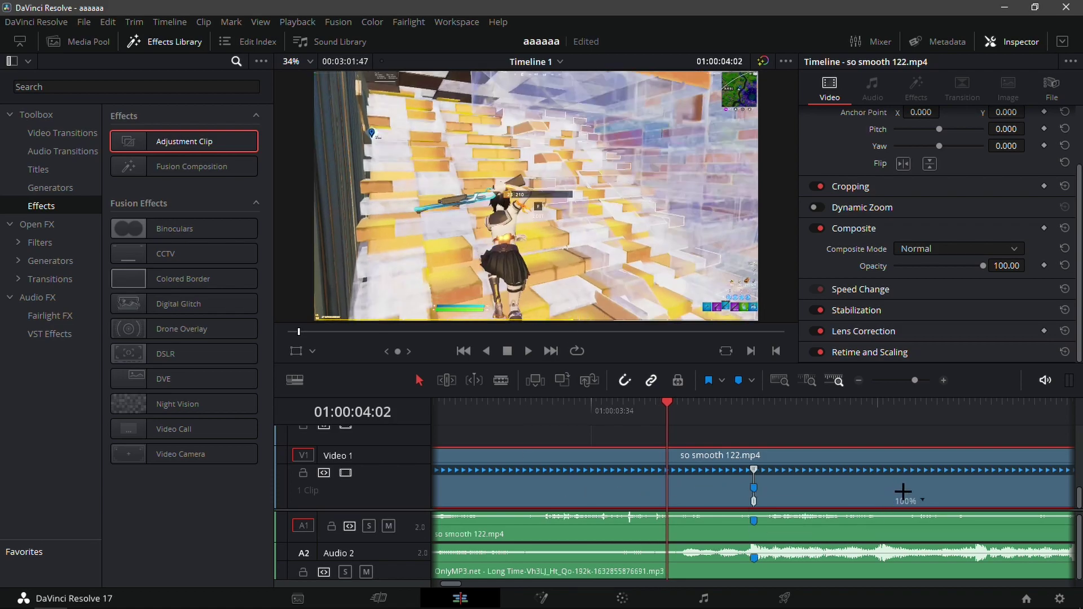
right_click(925, 501)
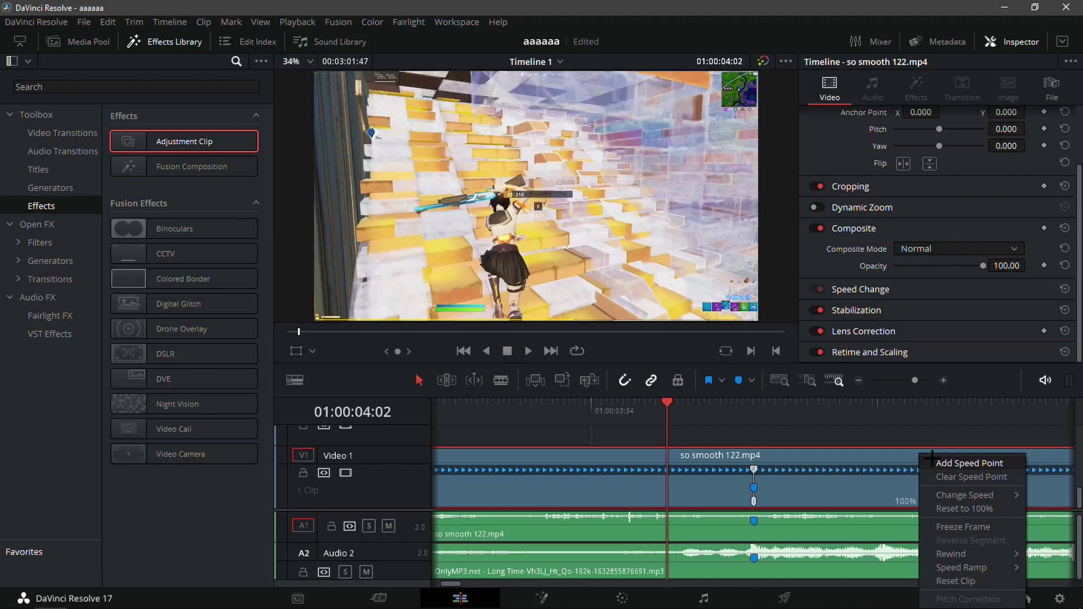
click(932, 456)
Step: Add another speed point at 01:00:04:17, between the two existing ones
drag(673, 432, 707, 433)
right_click(718, 505)
click(744, 477)
Step: Set the segment between the first and second speed points to 50% speed and the following segment to 400%
right_click(700, 506)
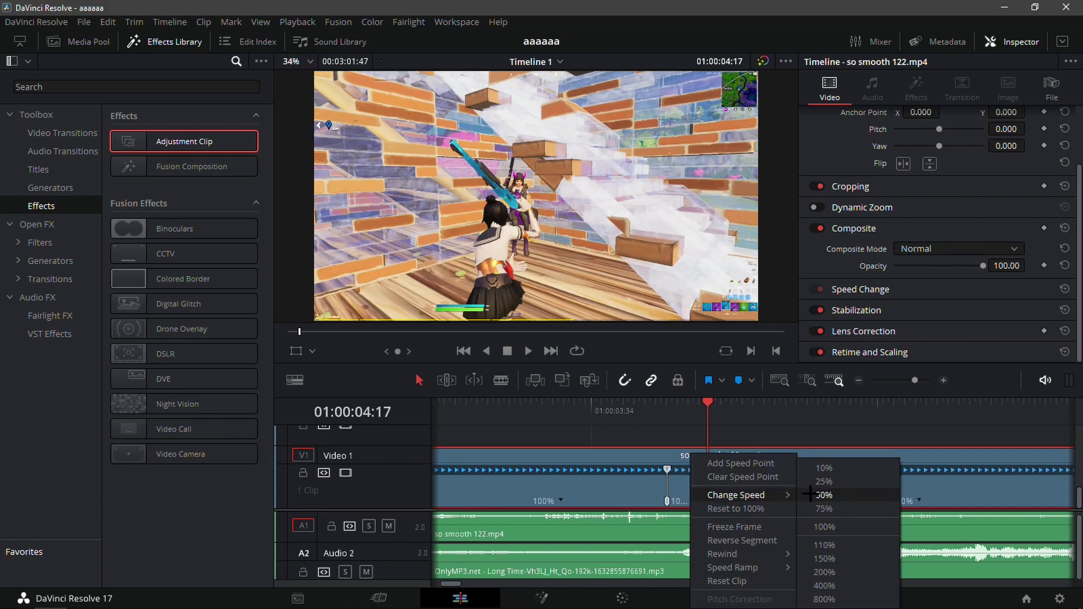
click(809, 495)
click(740, 409)
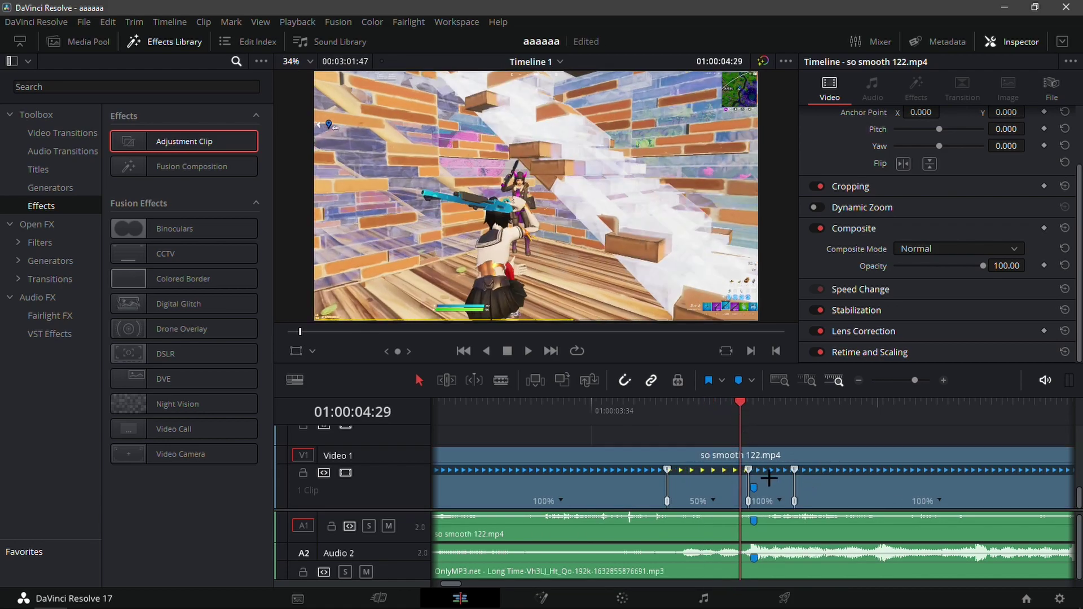
right_click(782, 506)
mouse_move(832, 495)
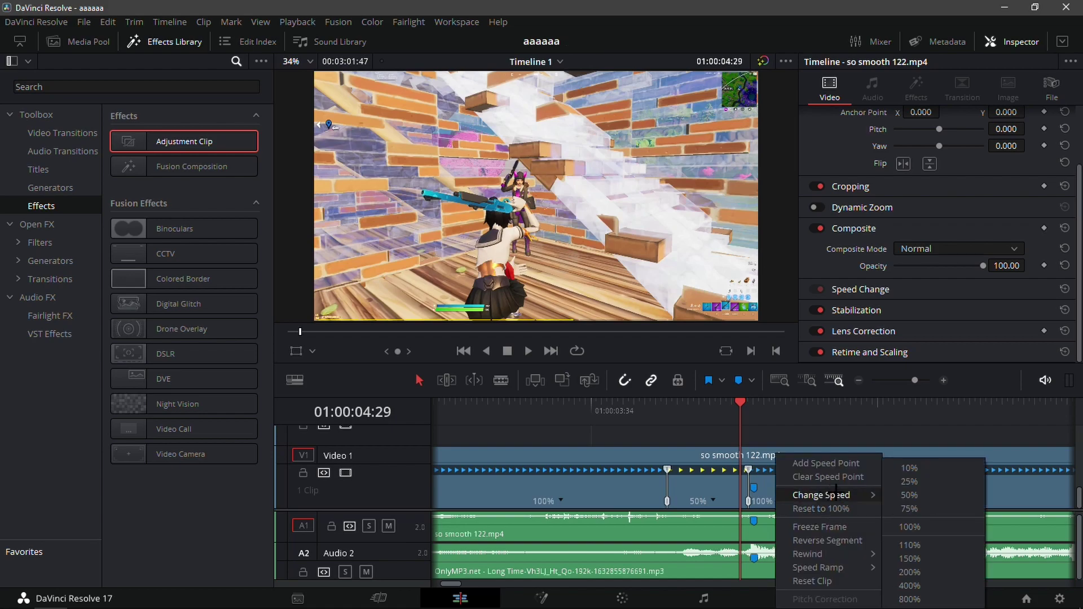
click(901, 586)
Step: Adjust the speed points so the 400% segment ends at the marker and the slow segment before it runs at 40%
click(943, 379)
drag(731, 501, 777, 499)
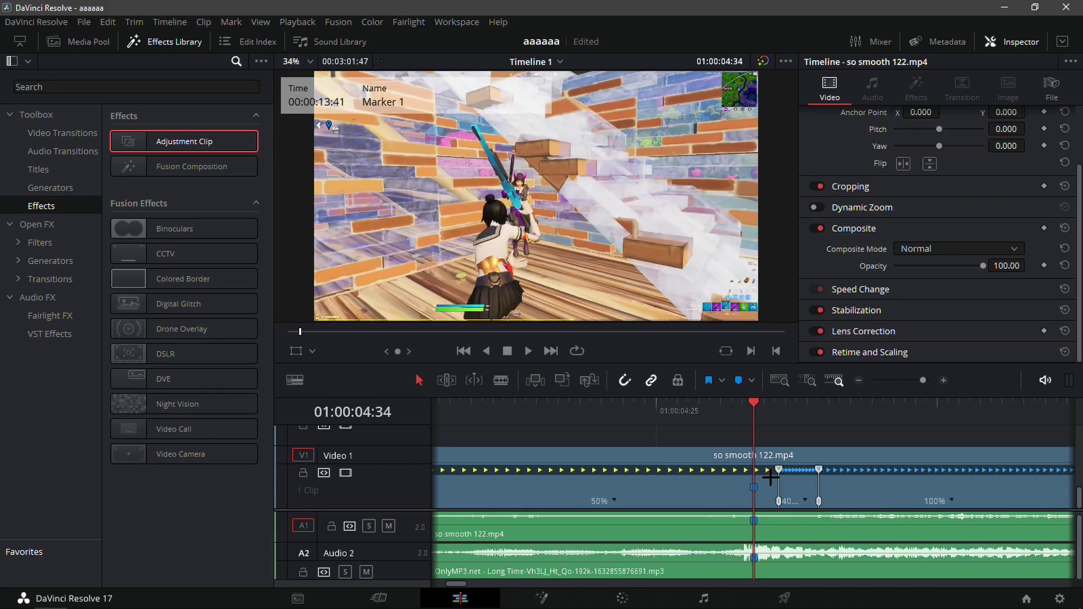
click(858, 380)
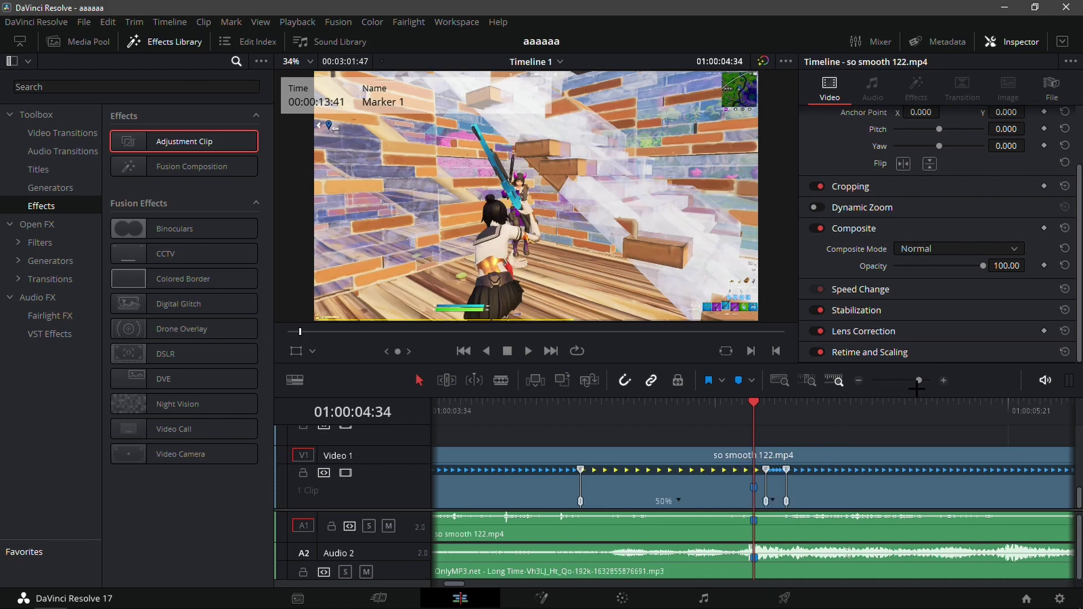
click(937, 383)
drag(779, 468, 695, 515)
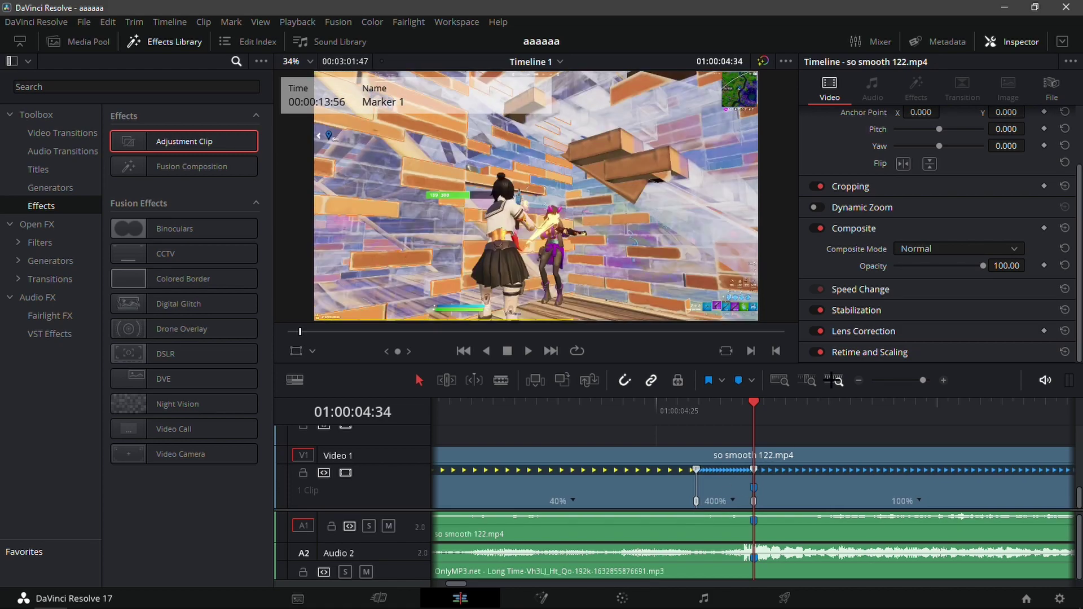
Step: Extend the 400% segment two frames past the marker by moving its end speed point to 01:00:04:36
click(859, 380)
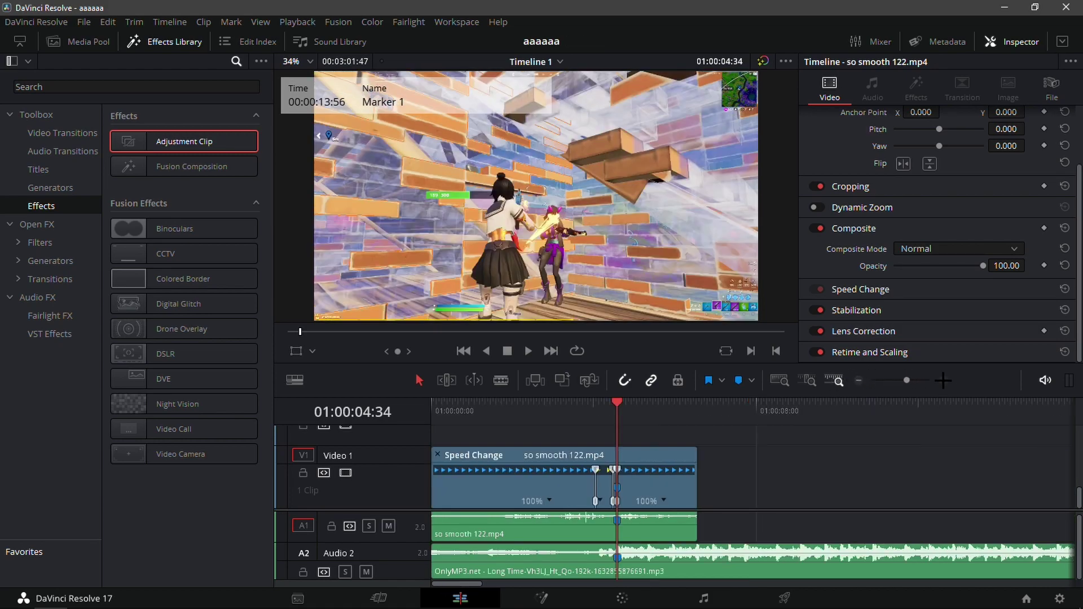
click(944, 378)
click(944, 380)
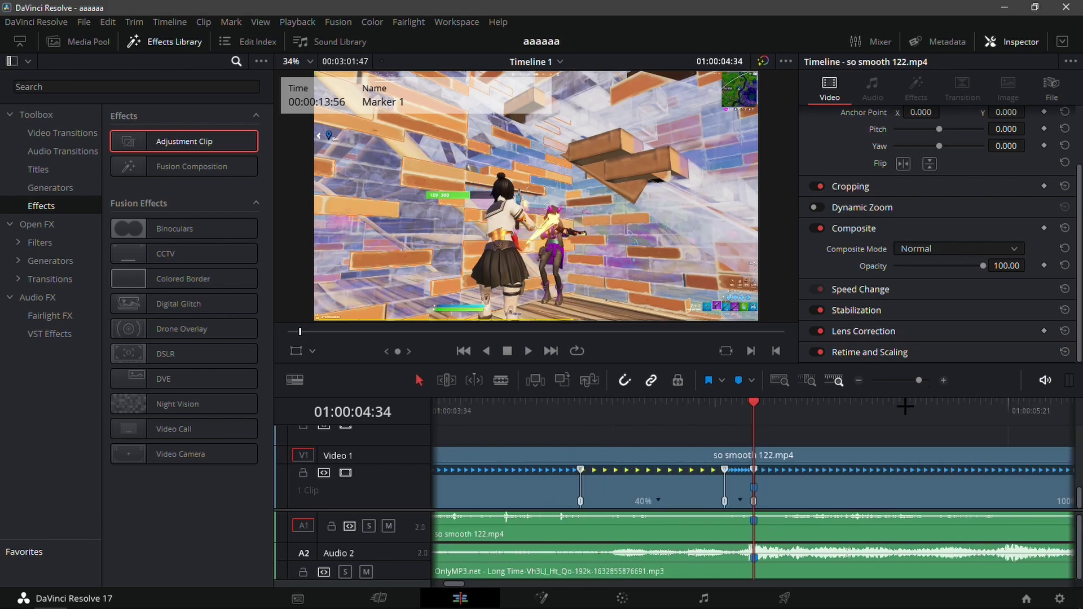
click(944, 381)
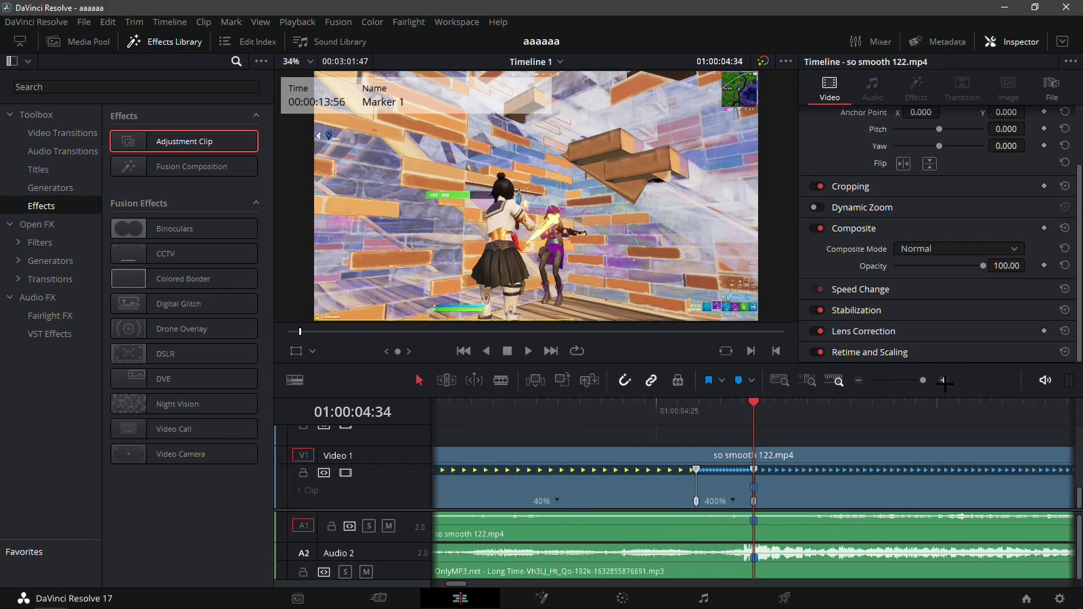
click(812, 491)
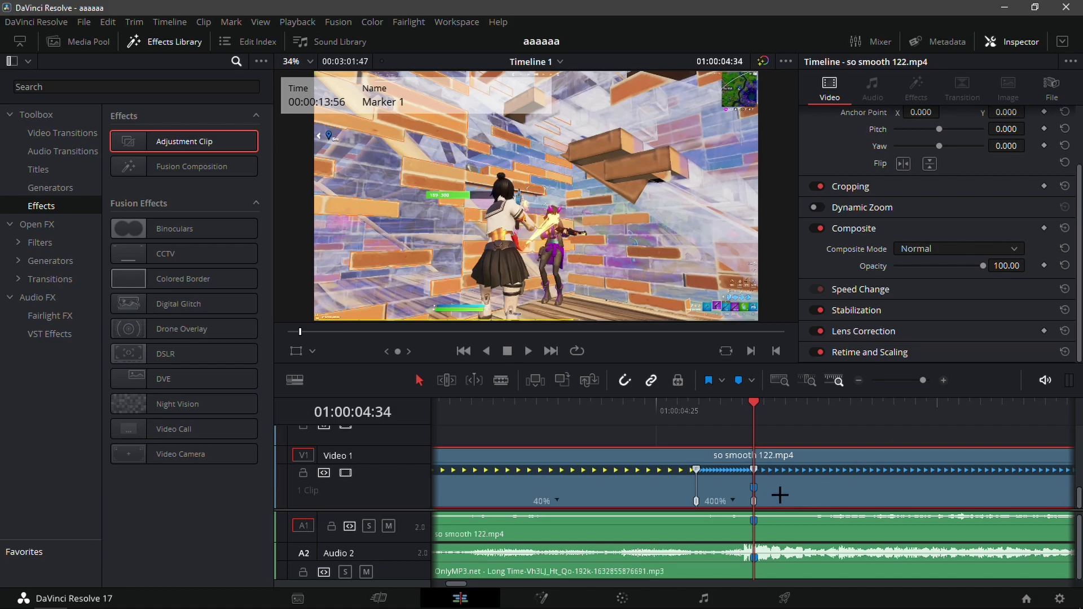
key(Right)
key(Right)
drag(757, 502, 777, 499)
Step: Play back the slow and fast segments around the marker to check the speed ramp
drag(774, 431, 492, 436)
key(space)
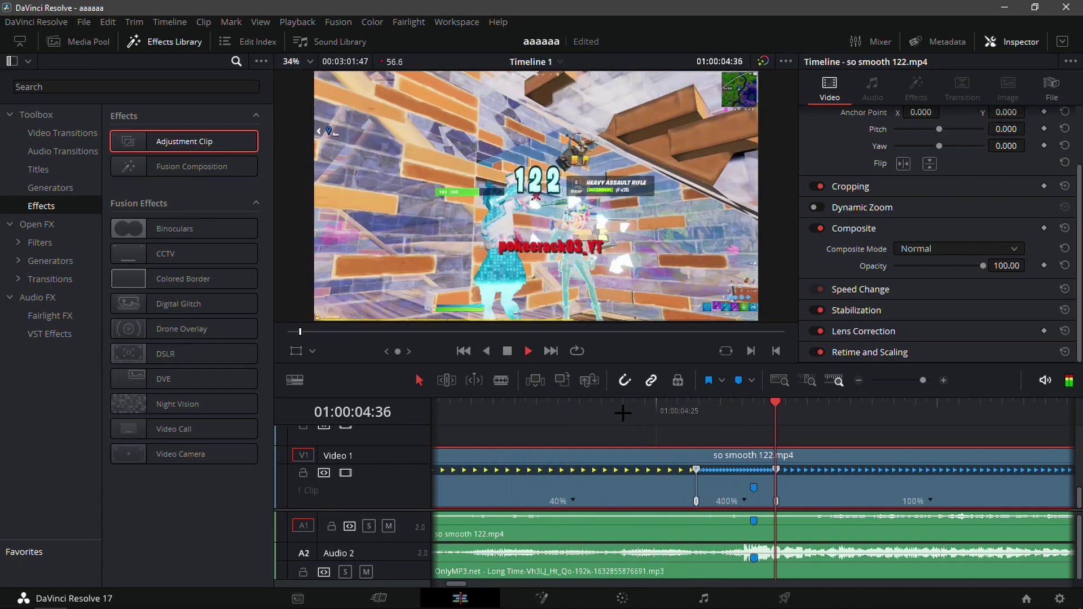
key(space)
Step: Set the segment after the last speed point to 50% speed
click(859, 380)
click(859, 380)
mouse_move(756, 405)
mouse_down()
mouse_move(667, 407)
mouse_move(705, 407)
mouse_up()
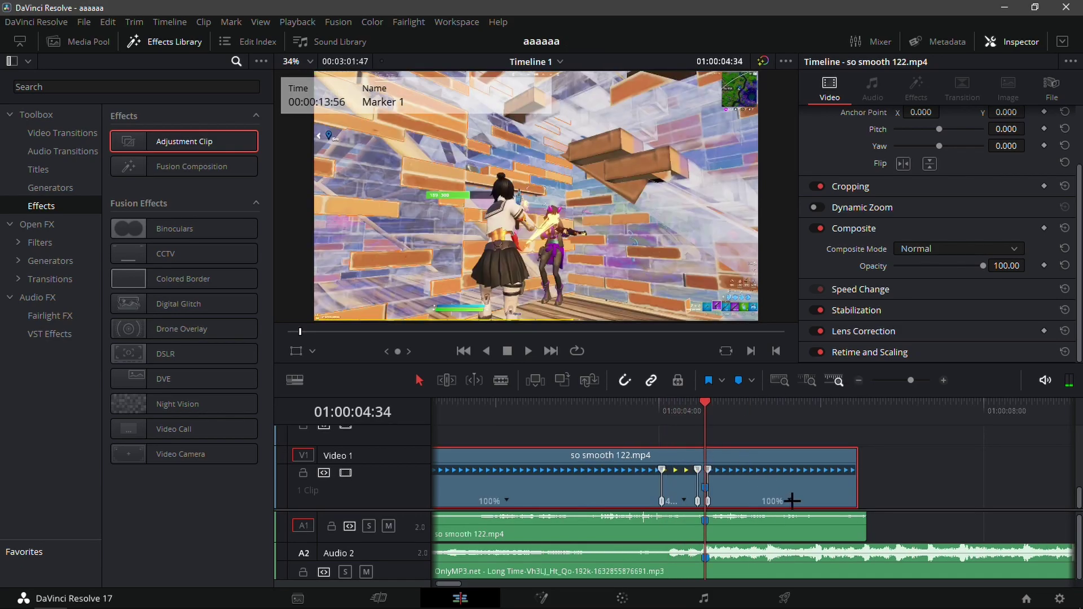
click(789, 499)
mouse_move(834, 495)
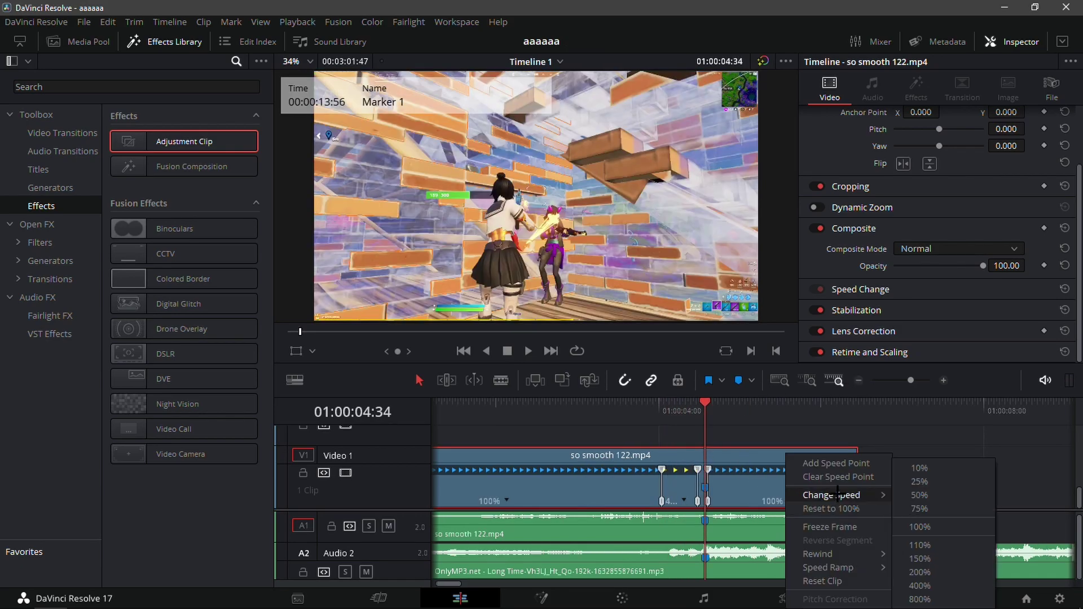
click(910, 494)
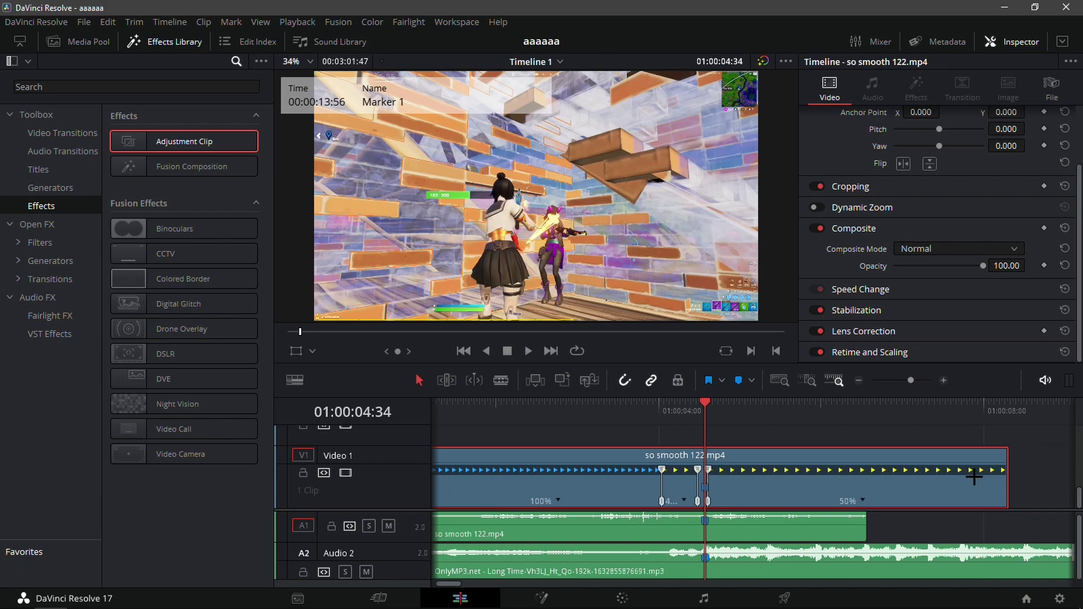
Step: Slow the last segment to 40% and trim the video clip's end to match the end of its audio
click(857, 380)
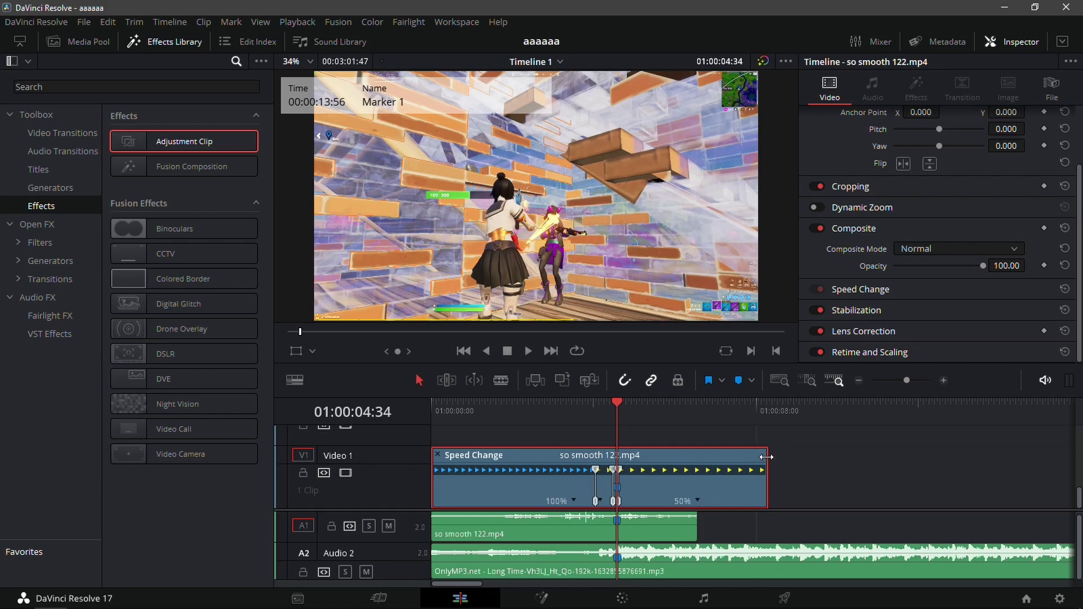
drag(765, 454, 697, 471)
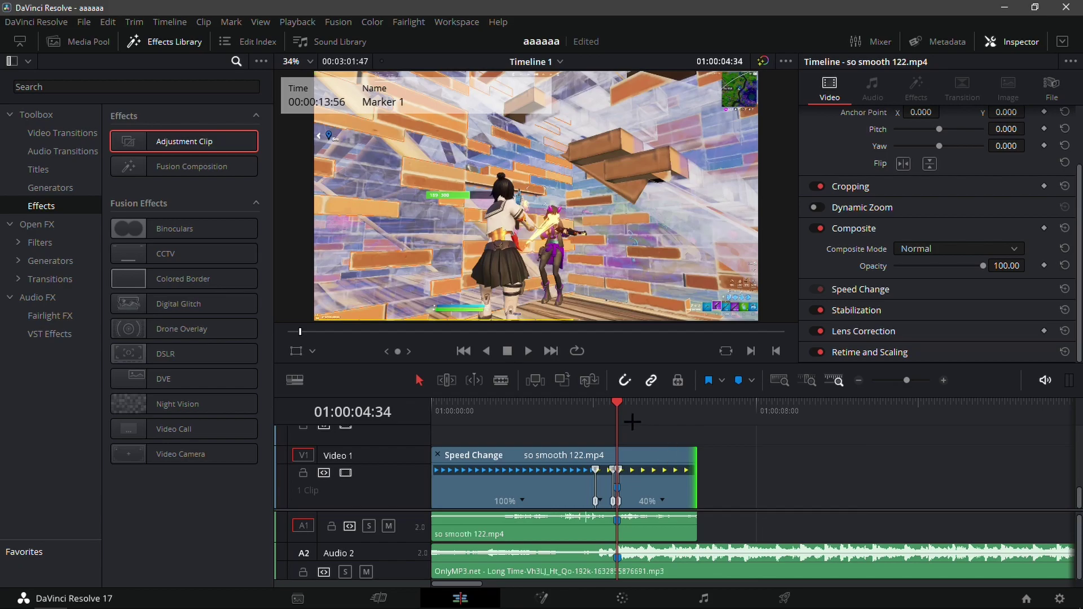
Step: Play back the finished speed ramp from before the first speed point through the marker
click(579, 407)
key(space)
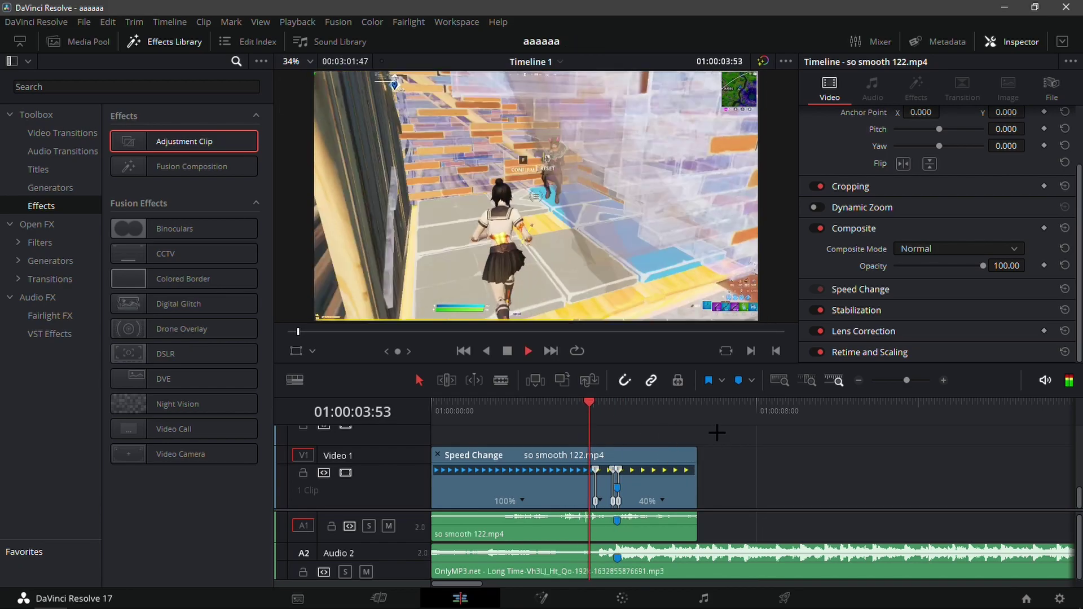
click(609, 417)
click(602, 417)
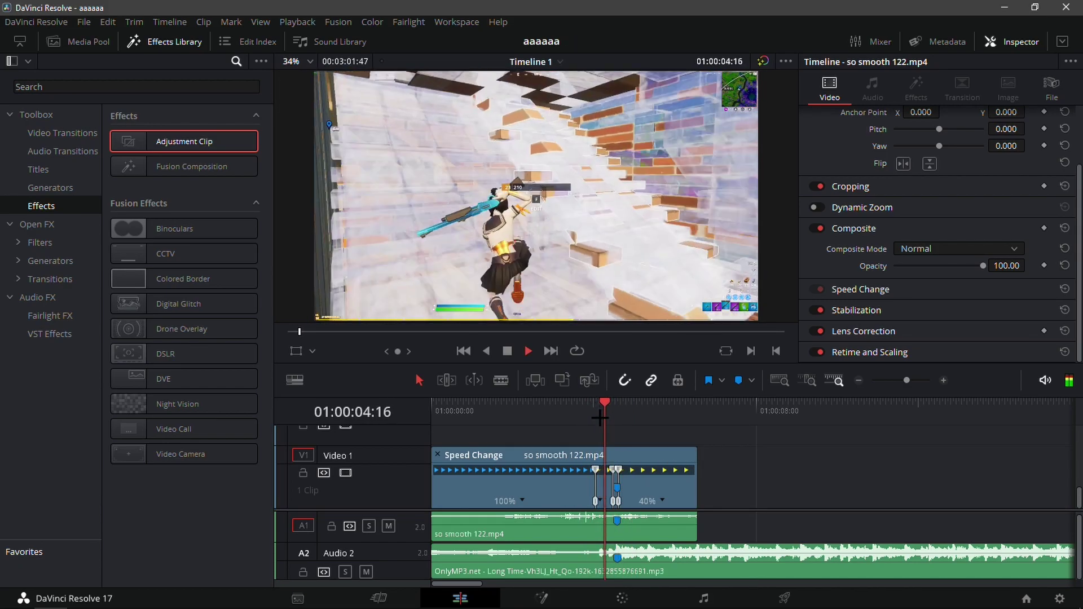
drag(633, 416, 588, 416)
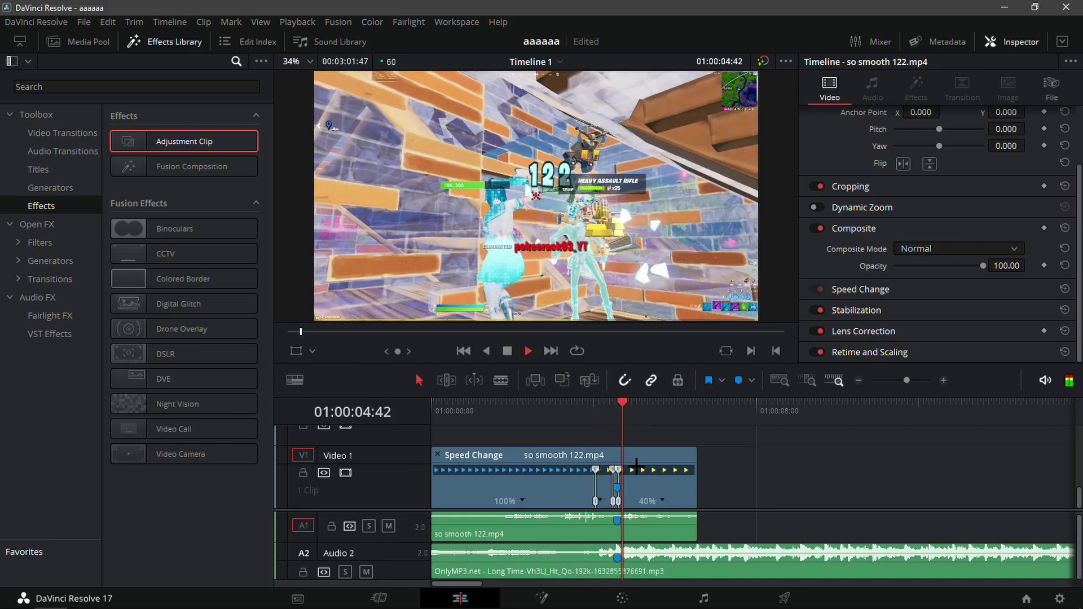
Step: Set the retime process of the so smooth 122.mp4 clip to Optical Flow
click(651, 476)
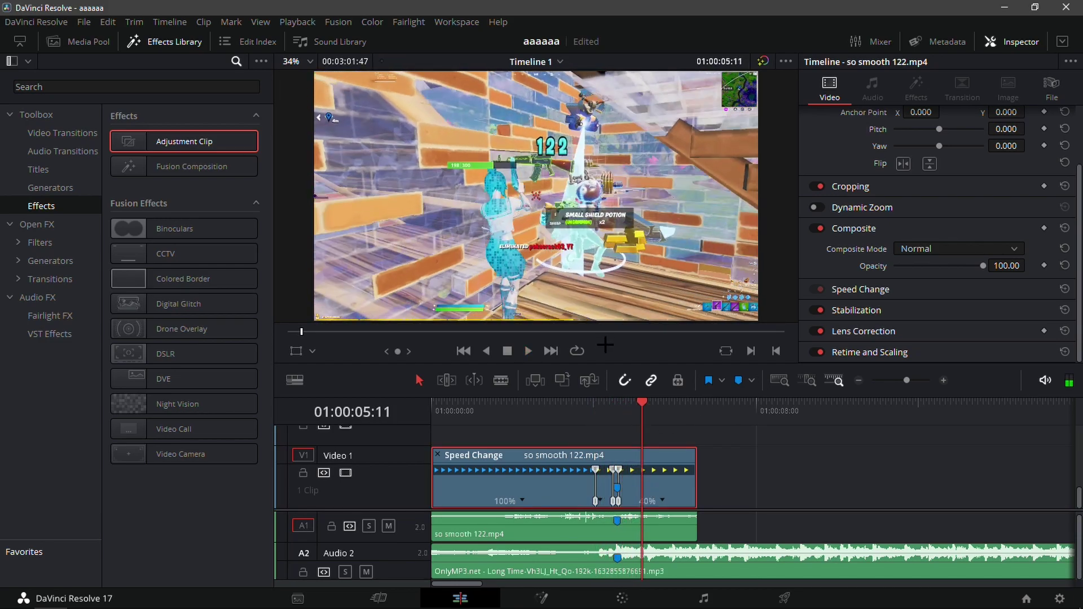
drag(609, 417, 598, 418)
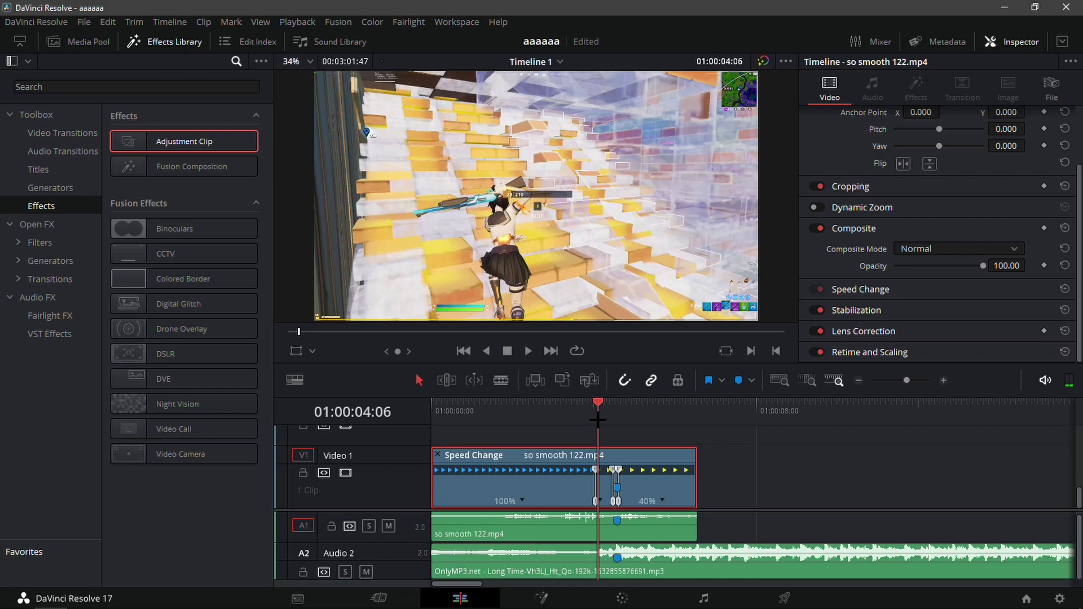
scroll(880, 191, up, 2)
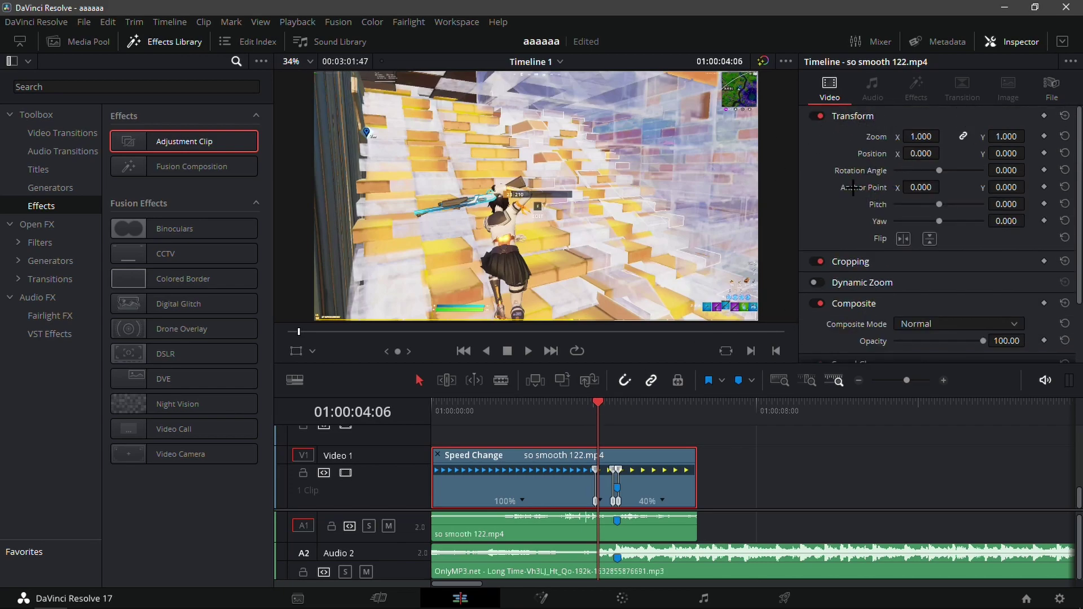
scroll(937, 233, down, 2)
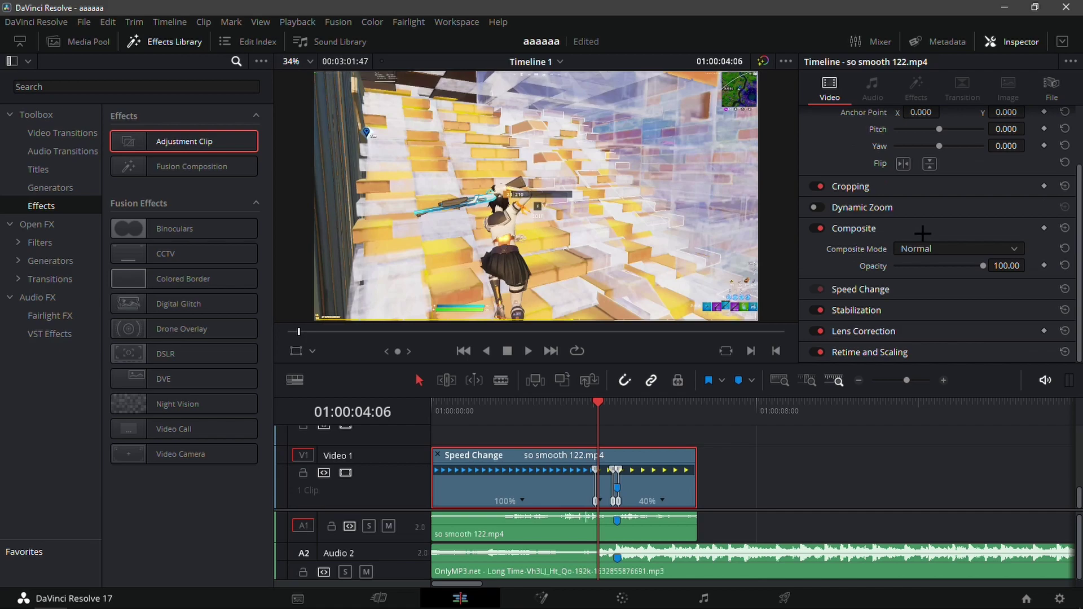
click(876, 352)
scroll(936, 282, down, 2)
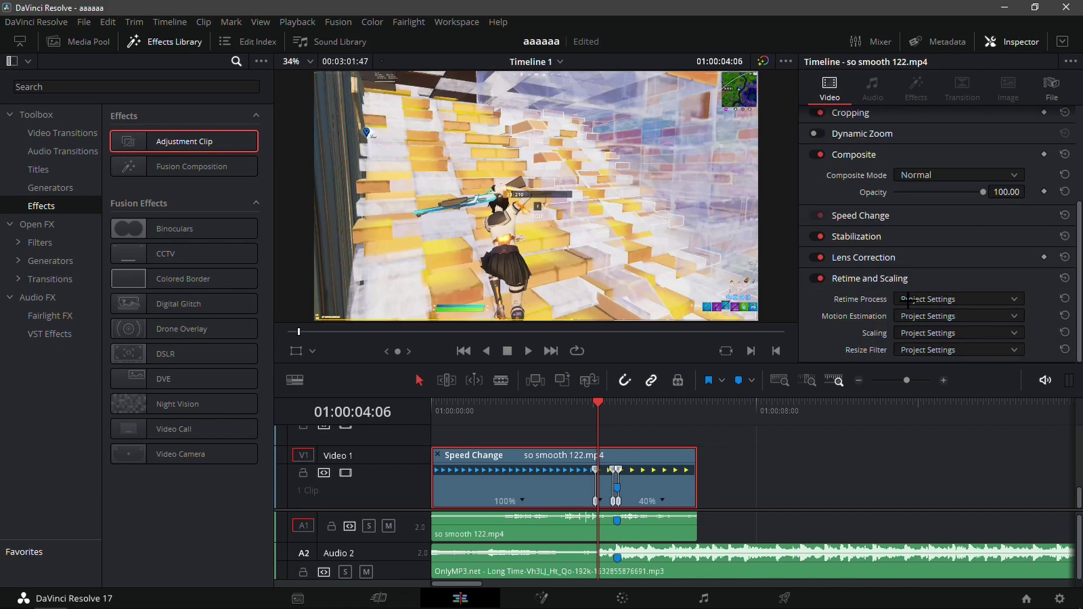
click(925, 298)
click(944, 358)
Step: Play back the speed ramp from just after the first speed point through the marker
click(943, 380)
click(742, 414)
mouse_move(743, 415)
mouse_down()
mouse_move(778, 411)
mouse_move(732, 405)
mouse_up()
key(space)
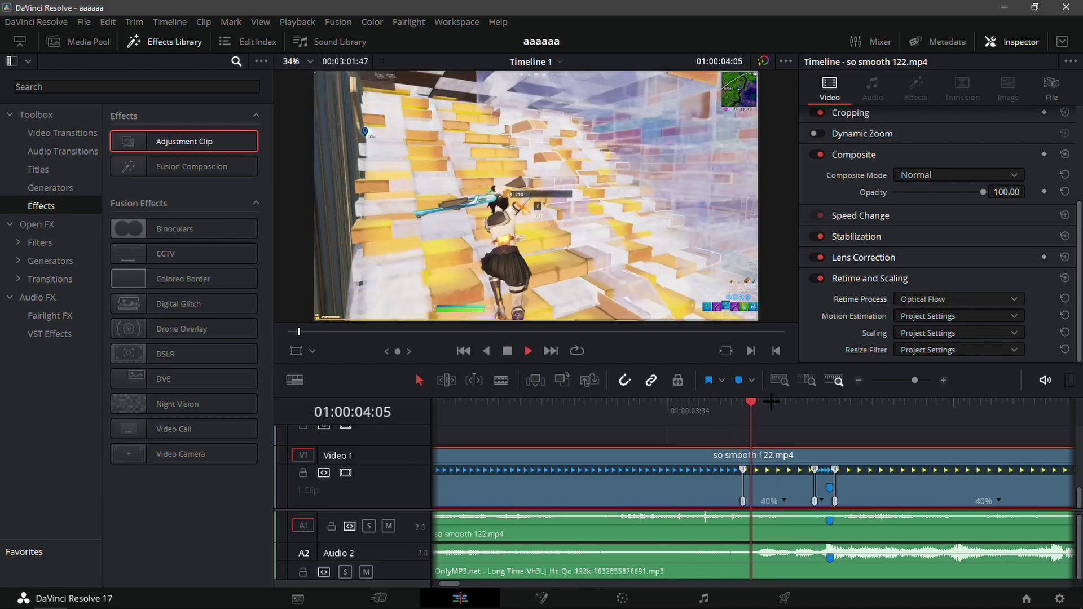
click(781, 400)
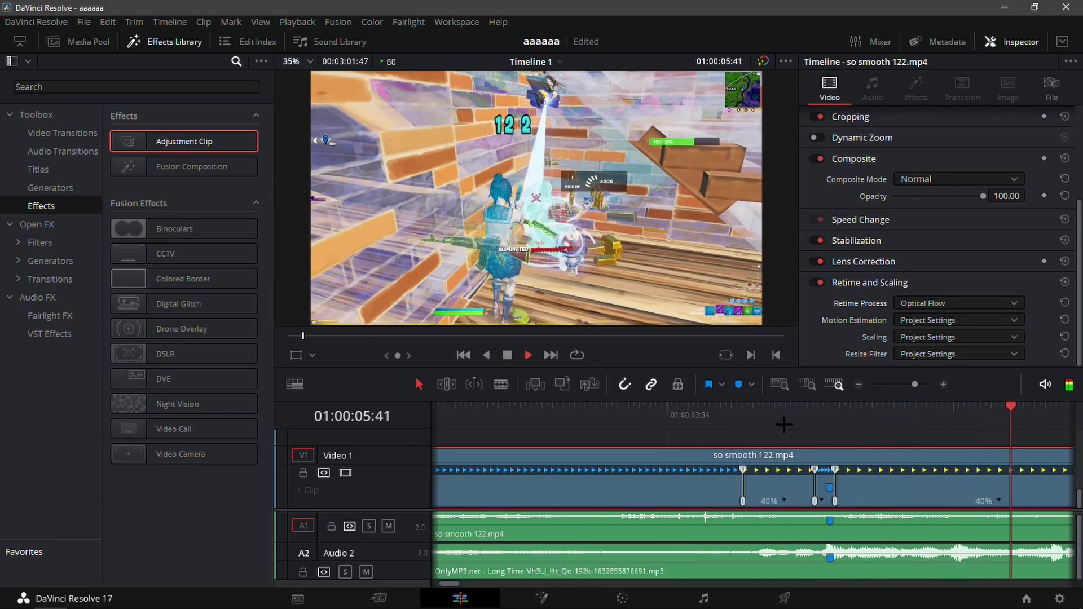
key(space)
Step: Enlarge the timeline area and add an Adjustment Clip above the gameplay clip, covering the speed ramp
drag(753, 400, 770, 371)
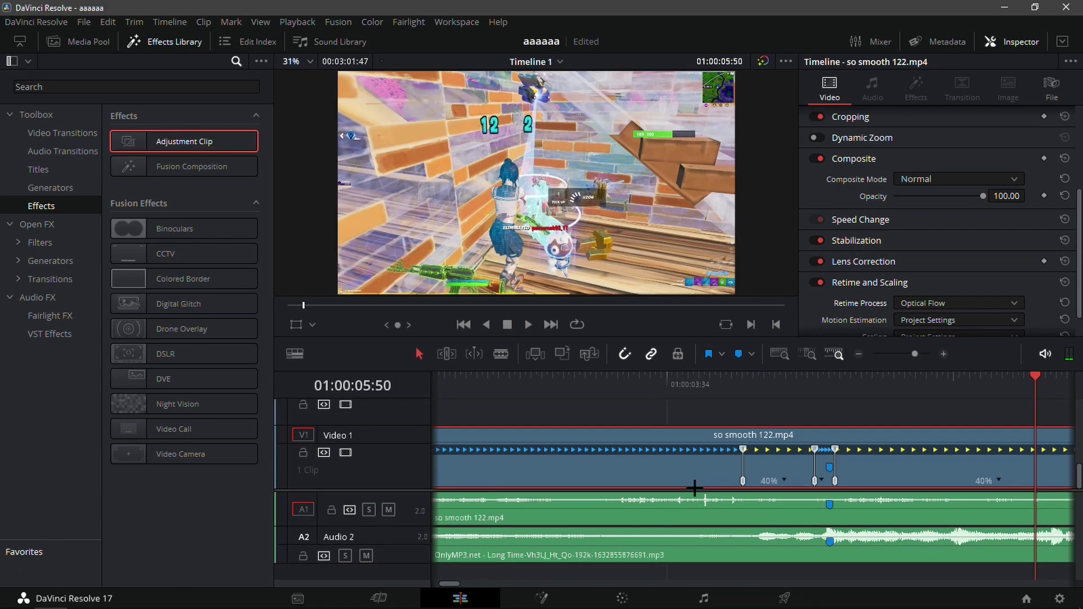
drag(670, 490, 671, 492)
click(857, 355)
drag(625, 391, 595, 397)
mouse_move(155, 141)
mouse_down()
mouse_move(475, 215)
mouse_move(148, 141)
mouse_up()
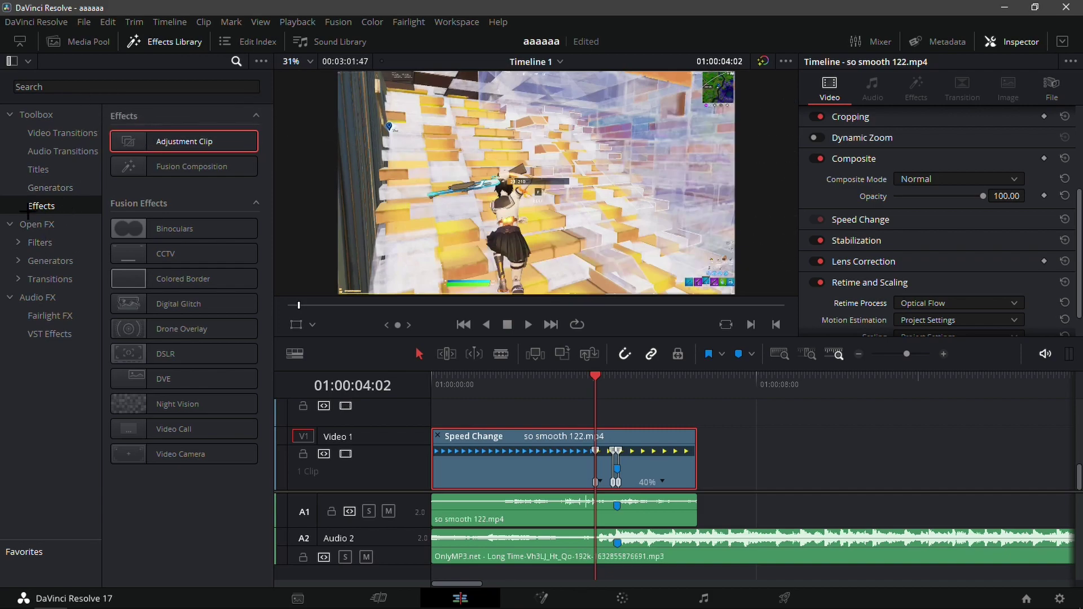
drag(96, 182, 561, 420)
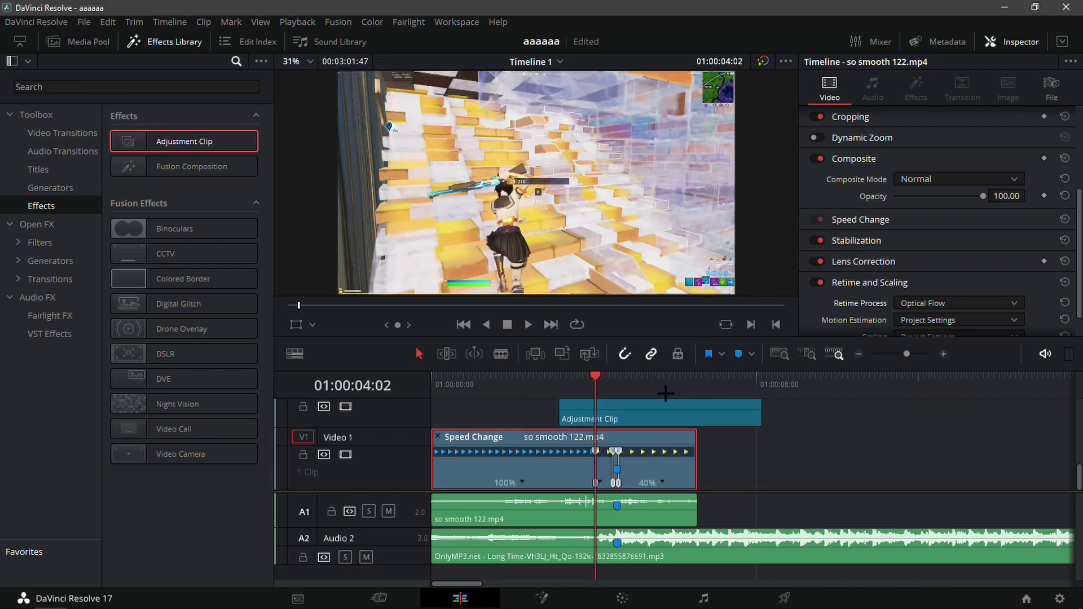
Step: Trim the adjustment clip's start to 01:00:03:54, shortly before the first speed point
click(945, 355)
mouse_move(745, 389)
mouse_down()
mouse_move(851, 398)
mouse_move(828, 403)
mouse_up()
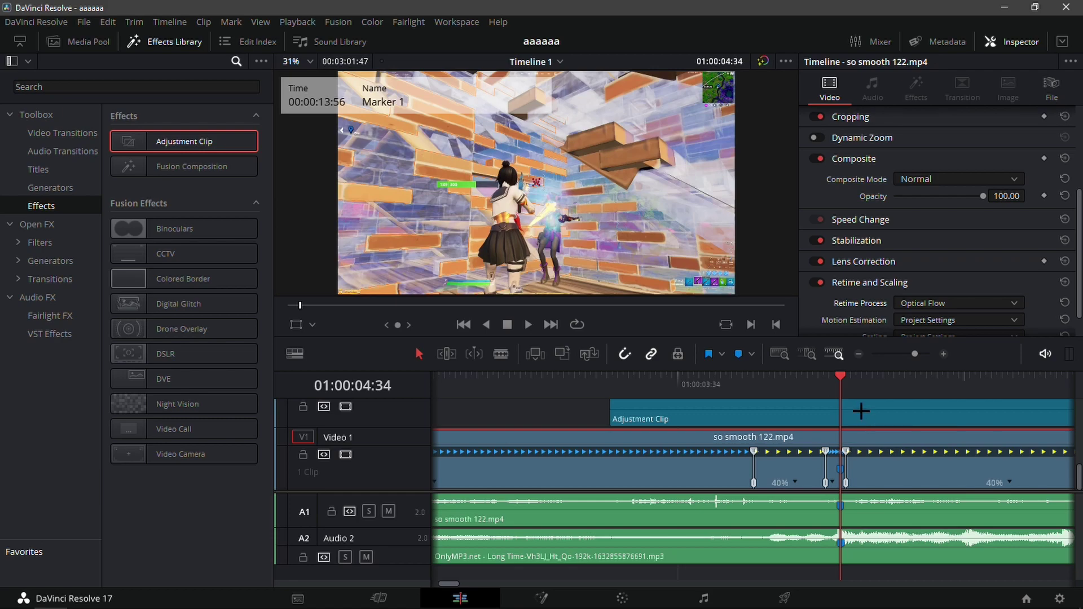
key(Left)
key(Left)
key(Left)
key(Left)
key(Left)
key(Left)
key(Left)
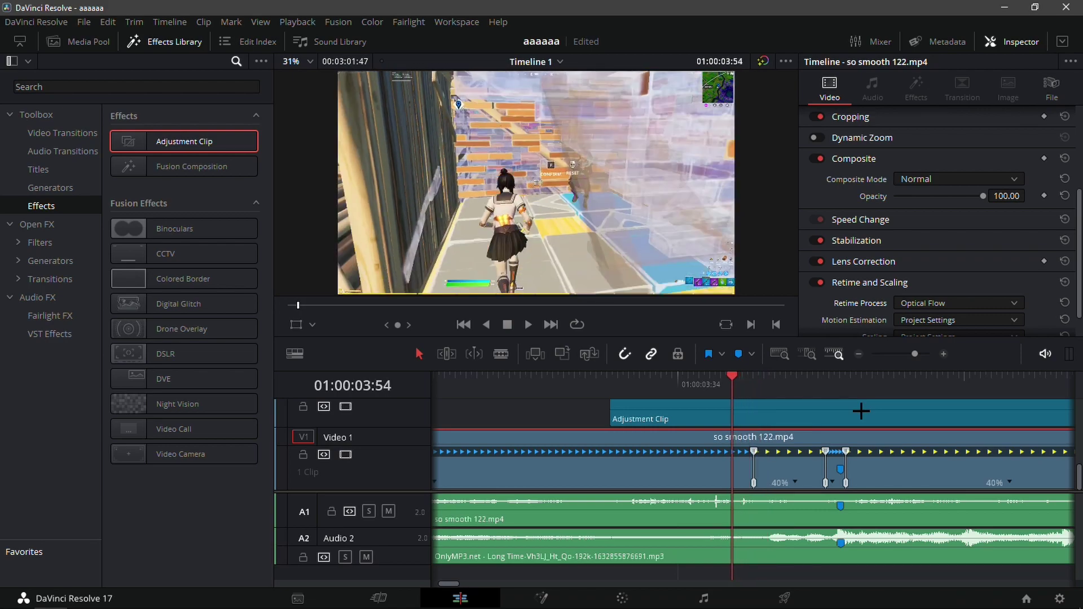
drag(618, 408, 730, 390)
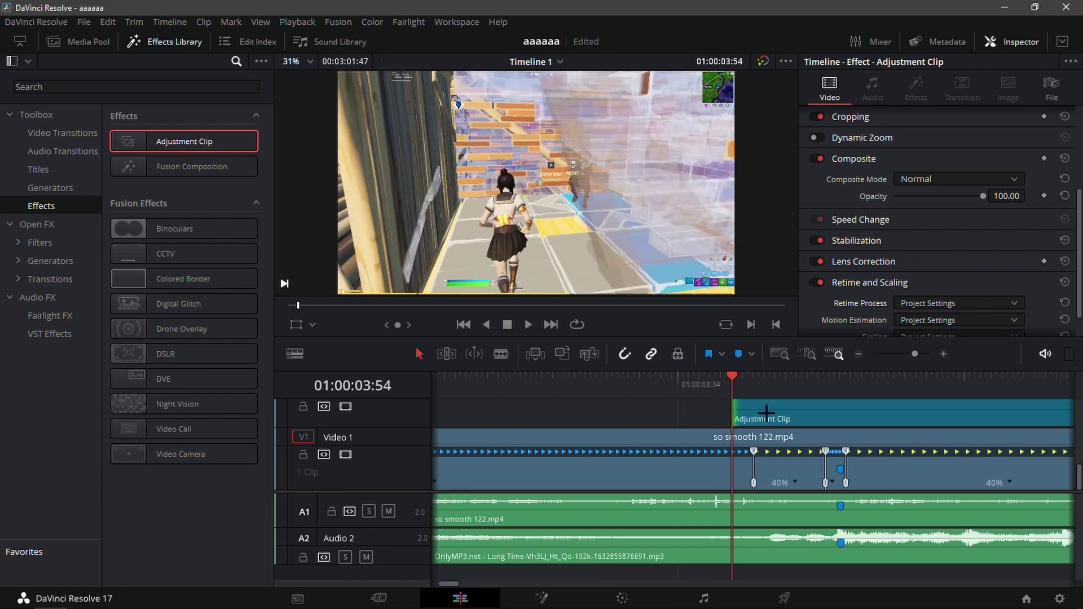
Step: Split the adjustment clip at Marker 1, at 01:00:04:34
click(840, 377)
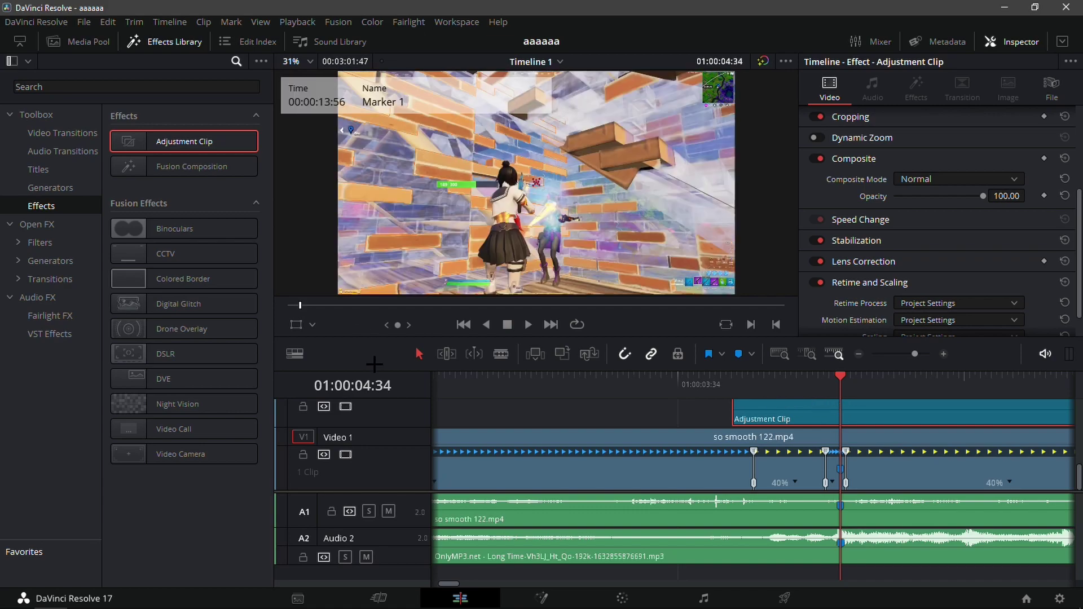
click(501, 353)
click(840, 415)
key(a)
Step: Shorten the second adjustment clip so that it ends together with the gameplay clip
click(860, 354)
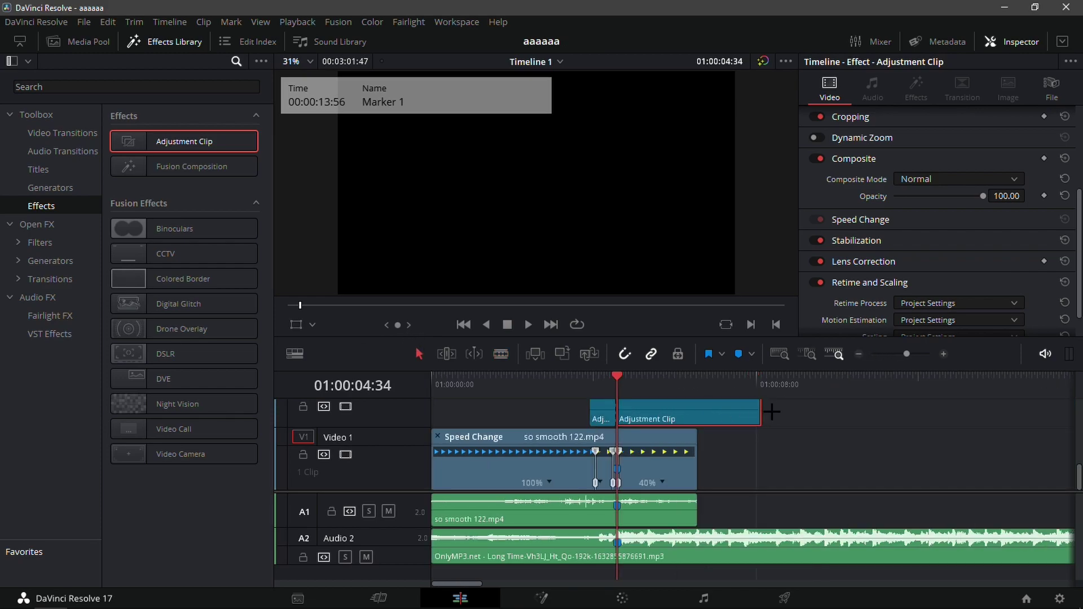
drag(753, 416, 704, 428)
drag(744, 507, 649, 427)
click(746, 434)
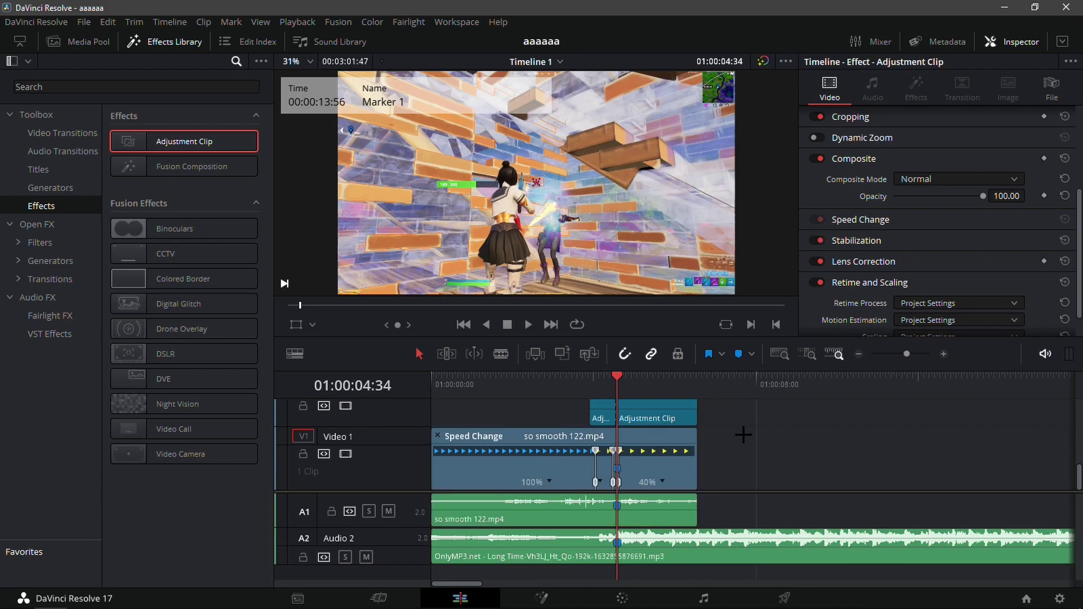
Step: Trim the ends of the second adjustment clip, the gameplay clip and its audio together to one second after the marker
drag(735, 505, 661, 422)
key(shift+Right)
click(697, 417)
Step: Play back the shortened sequence from the start of the first adjustment clip at 01:00:03:54
drag(619, 381, 590, 385)
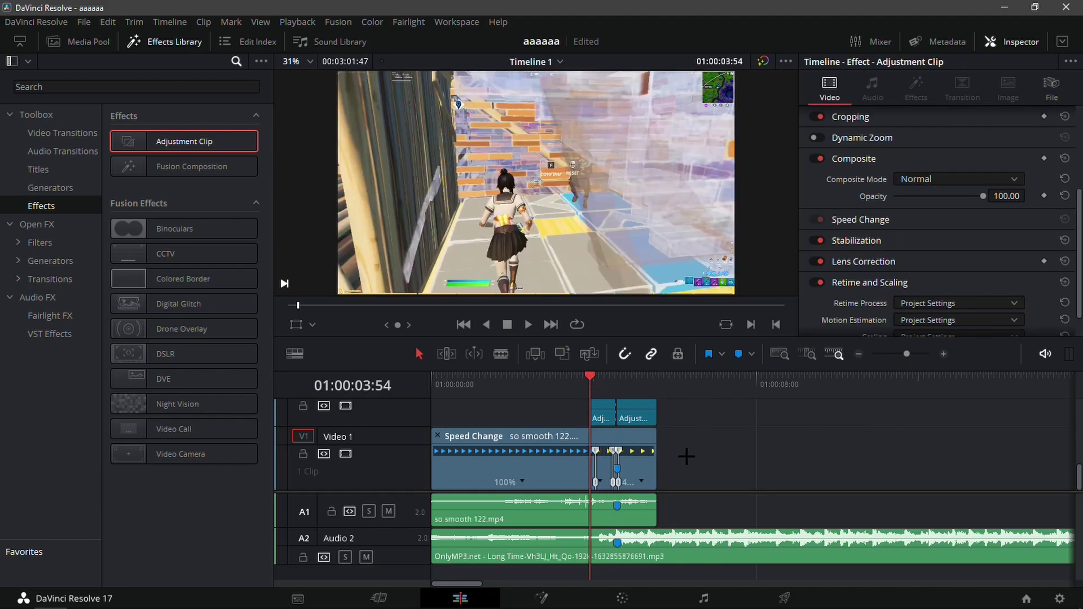
key(space)
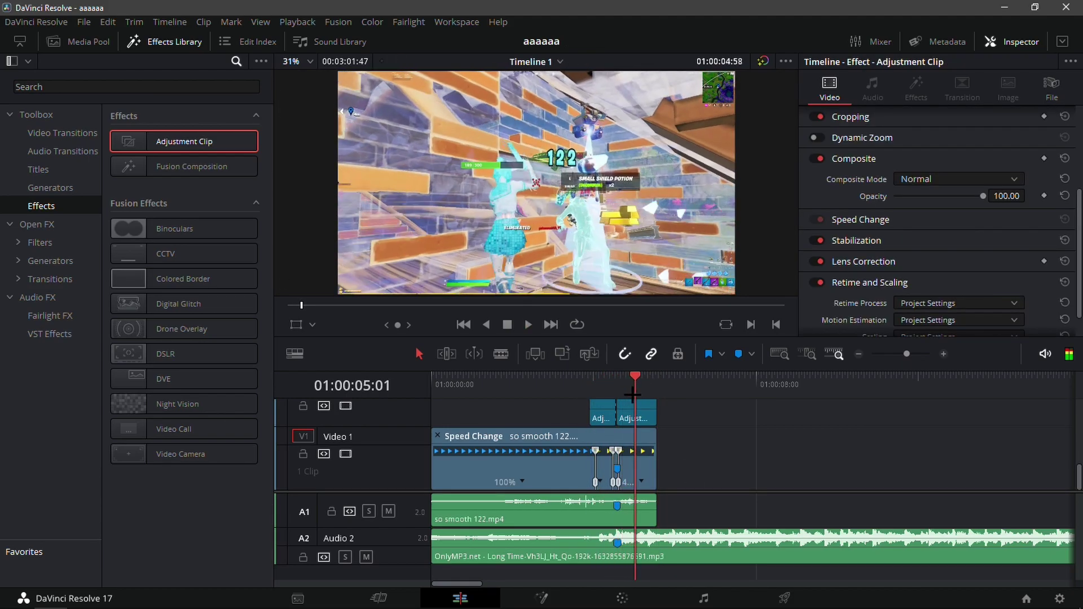
drag(577, 390, 593, 392)
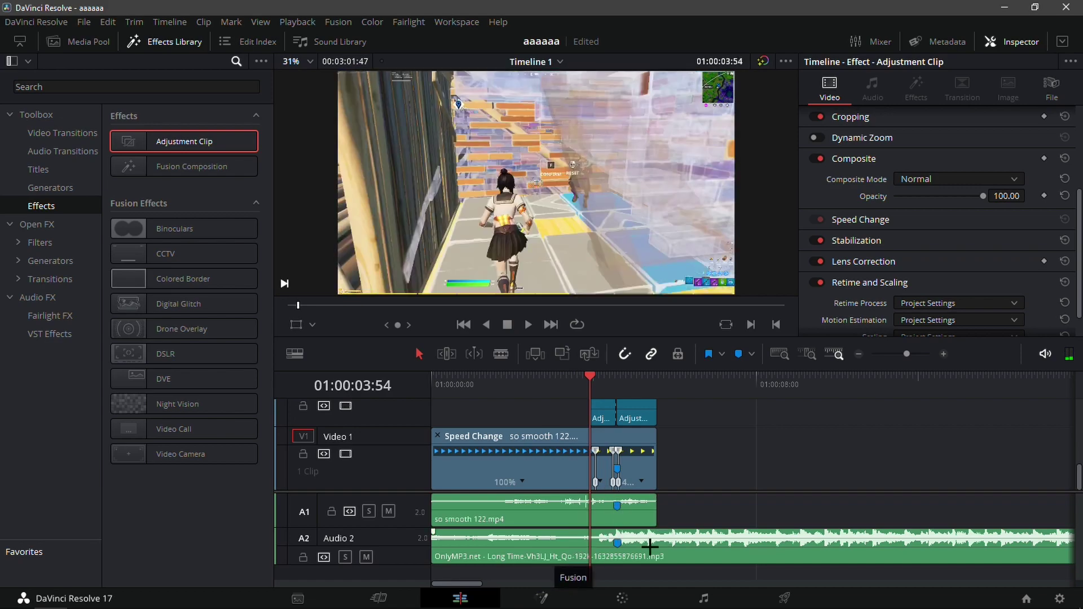
Step: Open the first adjustment clip, the one before the marker, in Fusion
click(943, 354)
click(942, 354)
scroll(838, 444, up, 3)
click(809, 447)
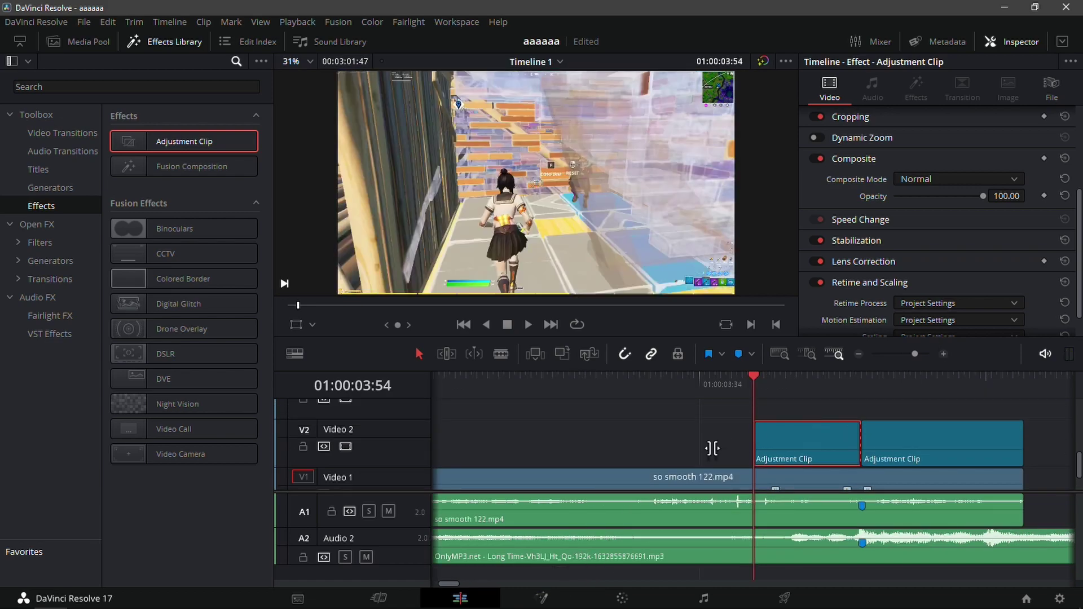
click(542, 597)
Step: In File Explorer, bring NoPluginsBuildup.setting from the No plugins 5 folder into the node graph and wire it between MediaIn1 and MediaOut1
click(249, 598)
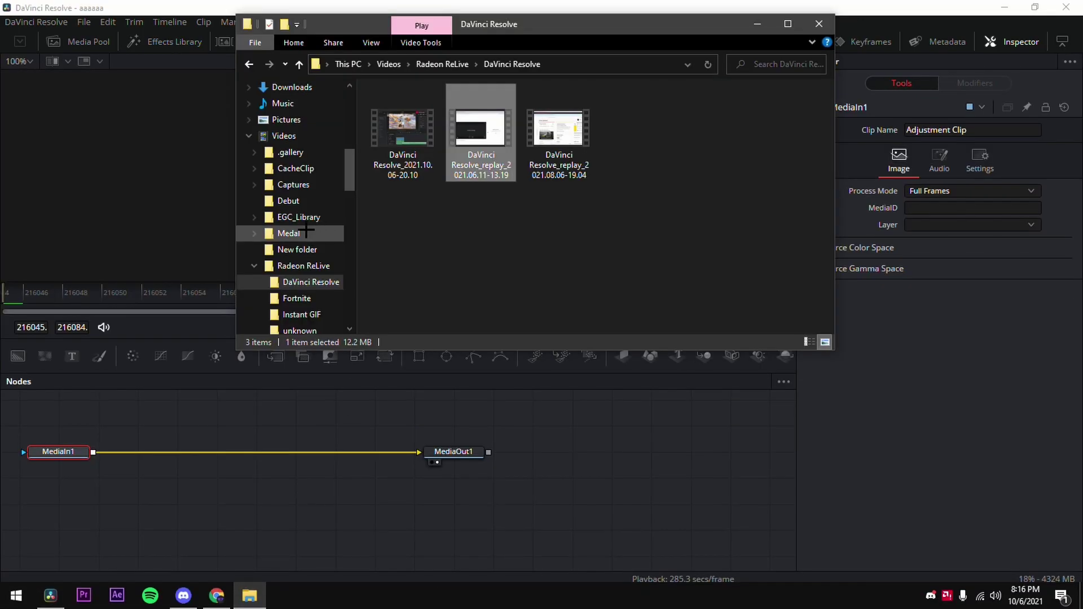
scroll(298, 233, down, 10)
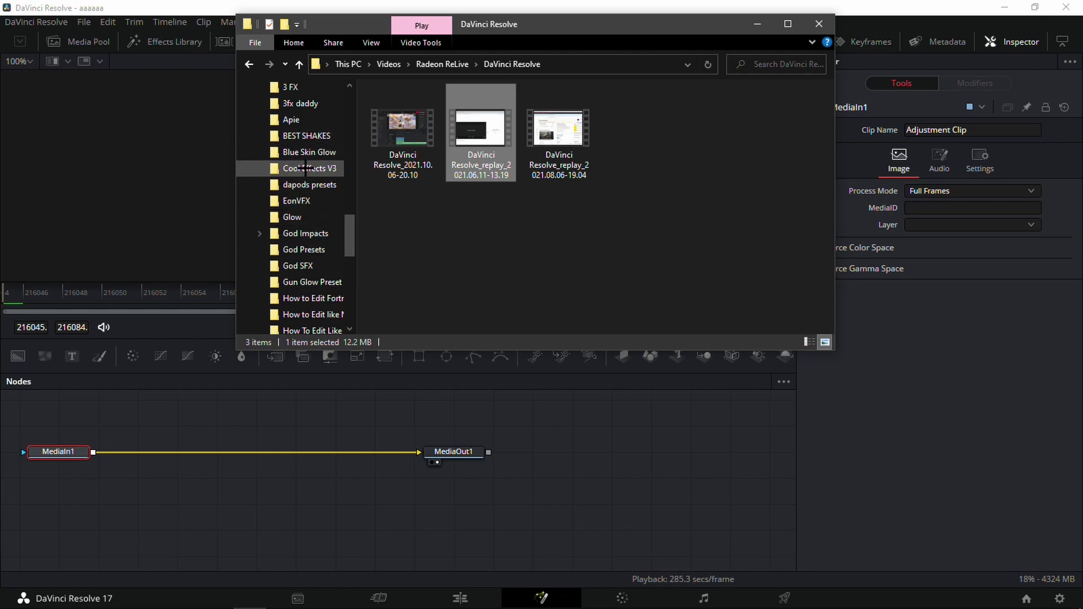
scroll(307, 265, down, 2)
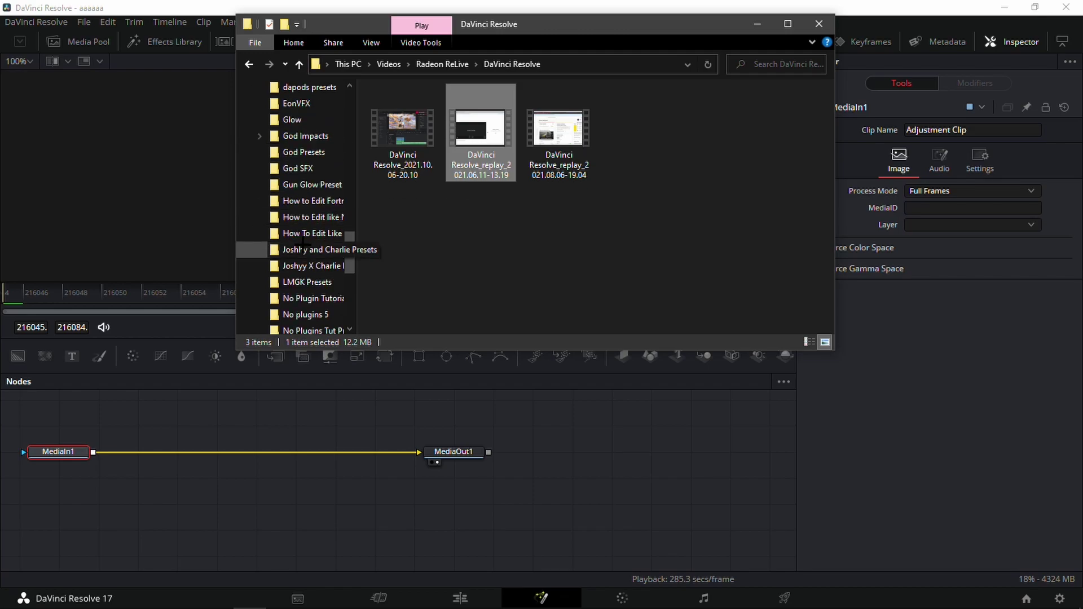
click(308, 314)
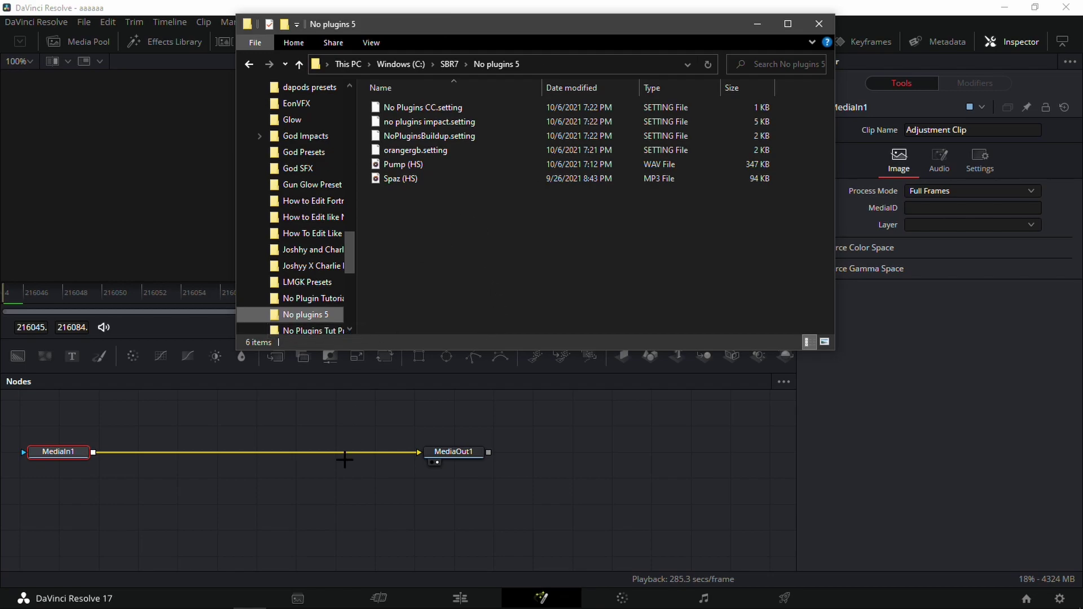
drag(482, 136, 172, 483)
drag(353, 445, 146, 477)
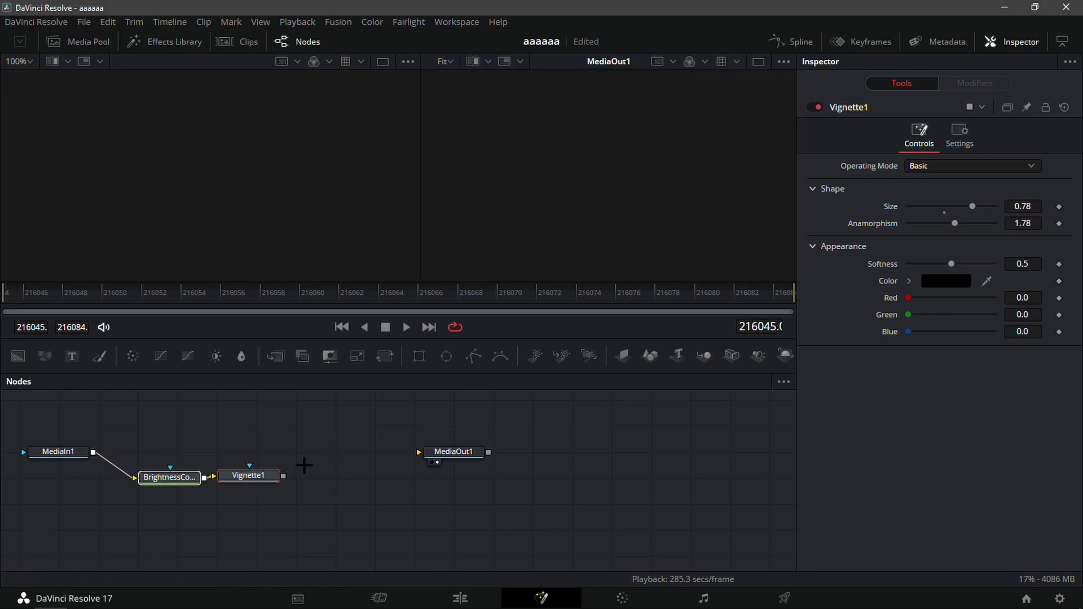
drag(283, 475, 419, 452)
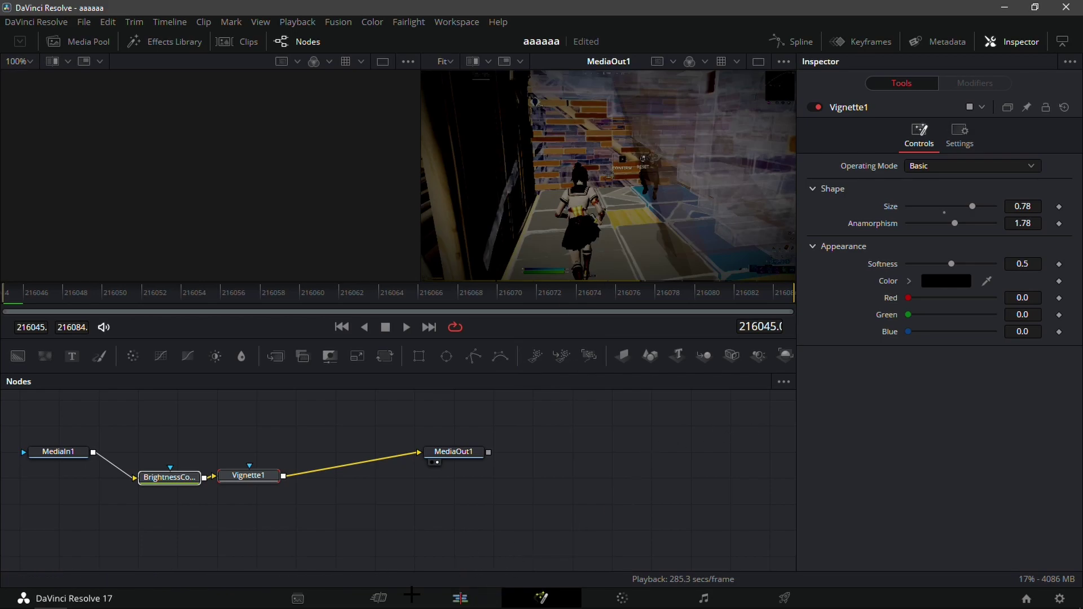
Step: Return to the Edit page and give the first adjustment clip a fade-in spanning nearly its whole length up to the marker
mouse_move(476, 603)
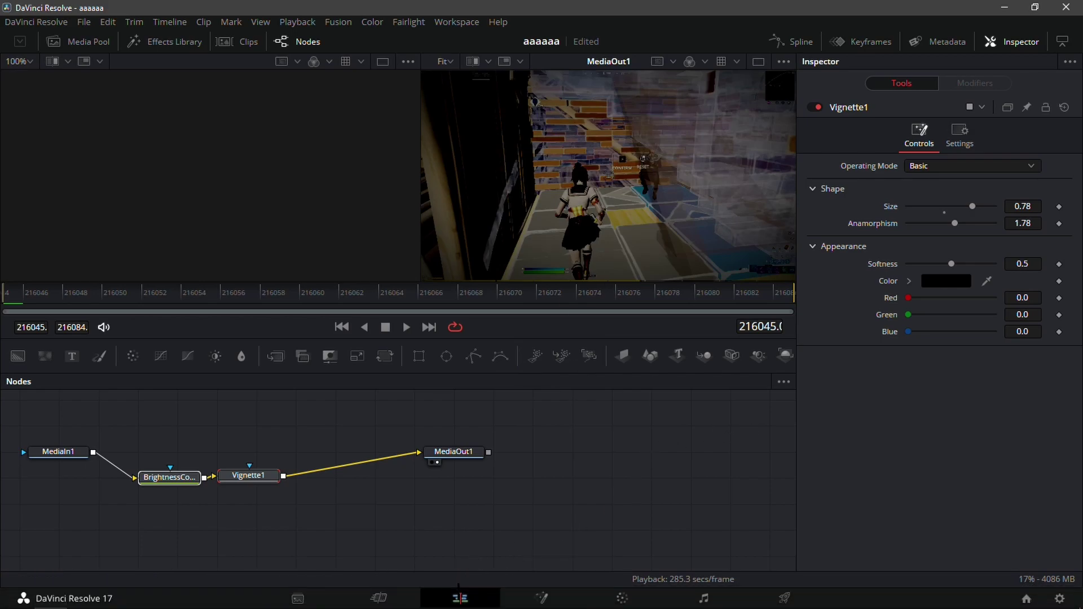
click(460, 597)
drag(775, 395, 752, 438)
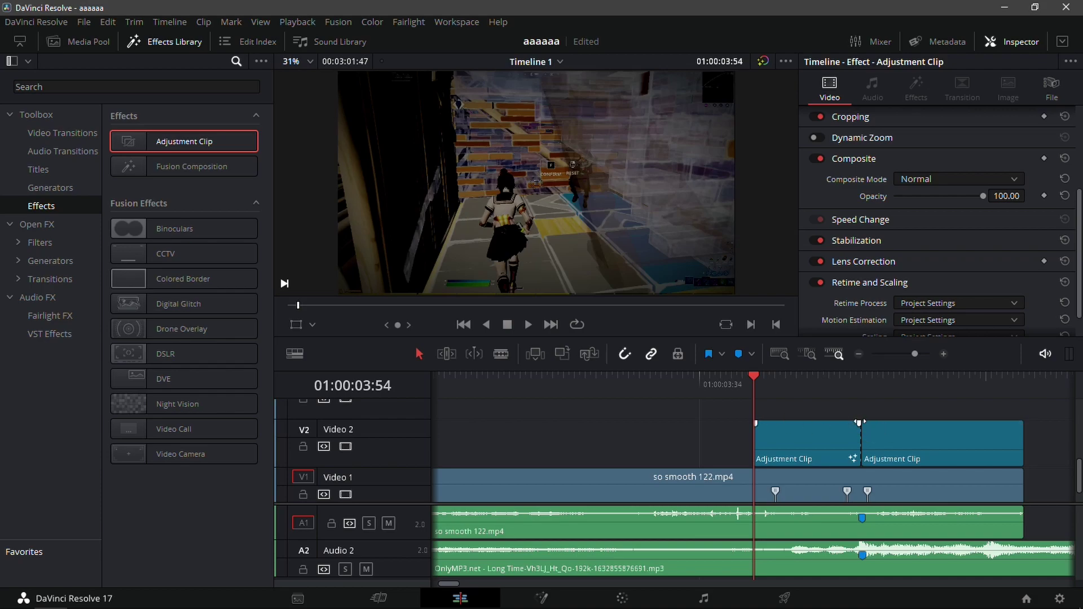
drag(768, 423, 868, 423)
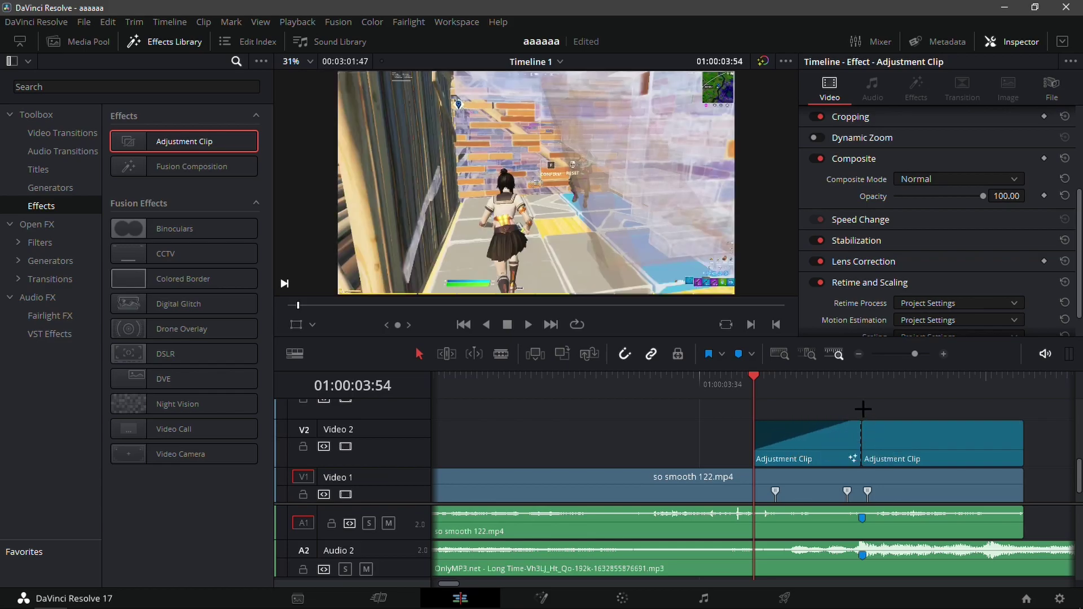
Step: Play back the build-up effect from the first adjustment clip through the marker
key(space)
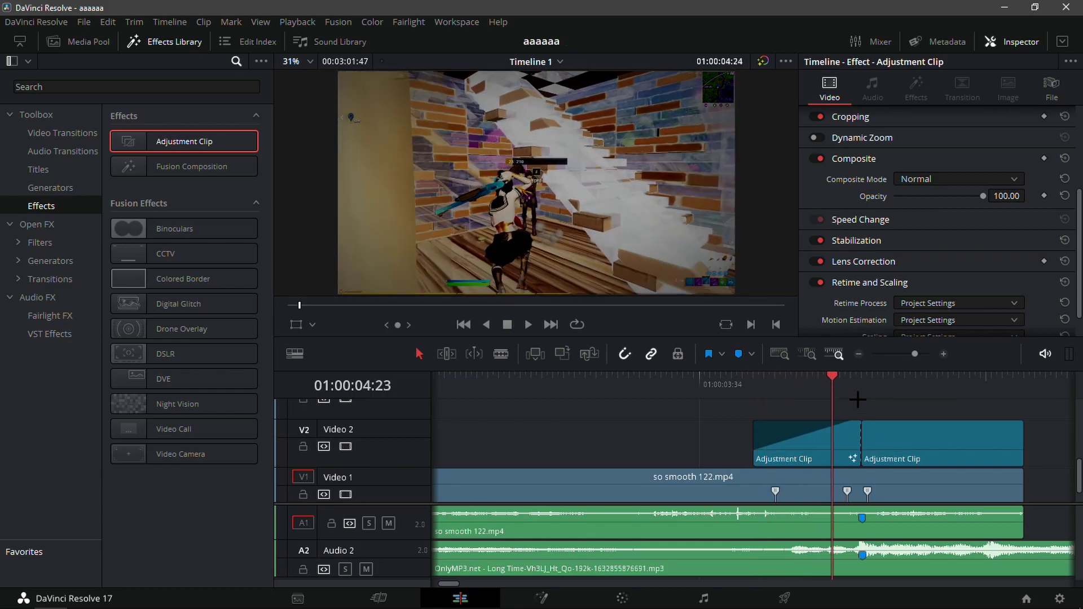
click(758, 388)
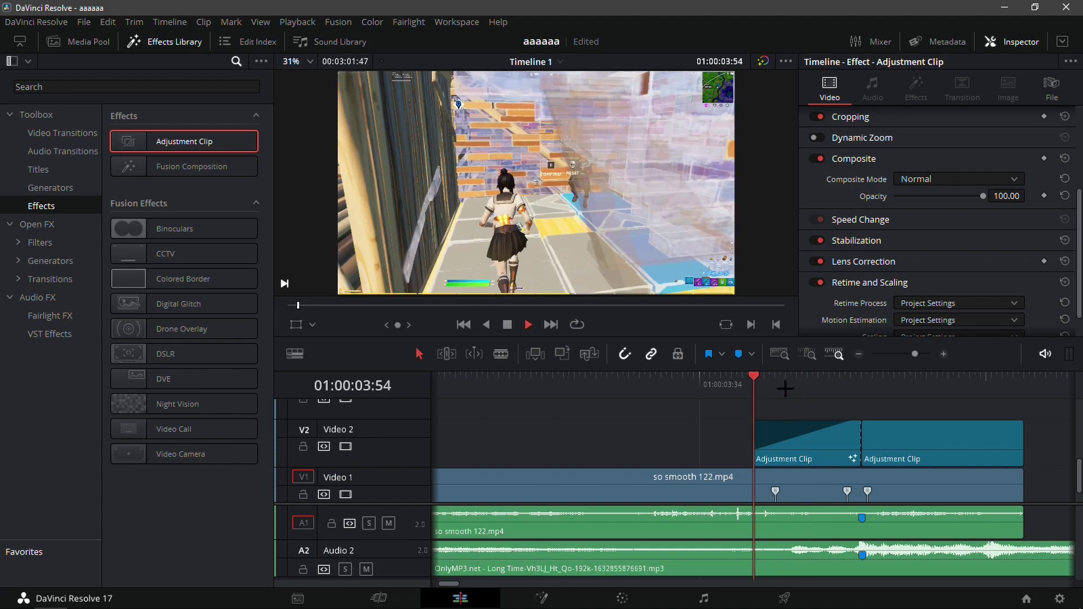
click(790, 384)
key(space)
click(799, 386)
key(space)
key(space)
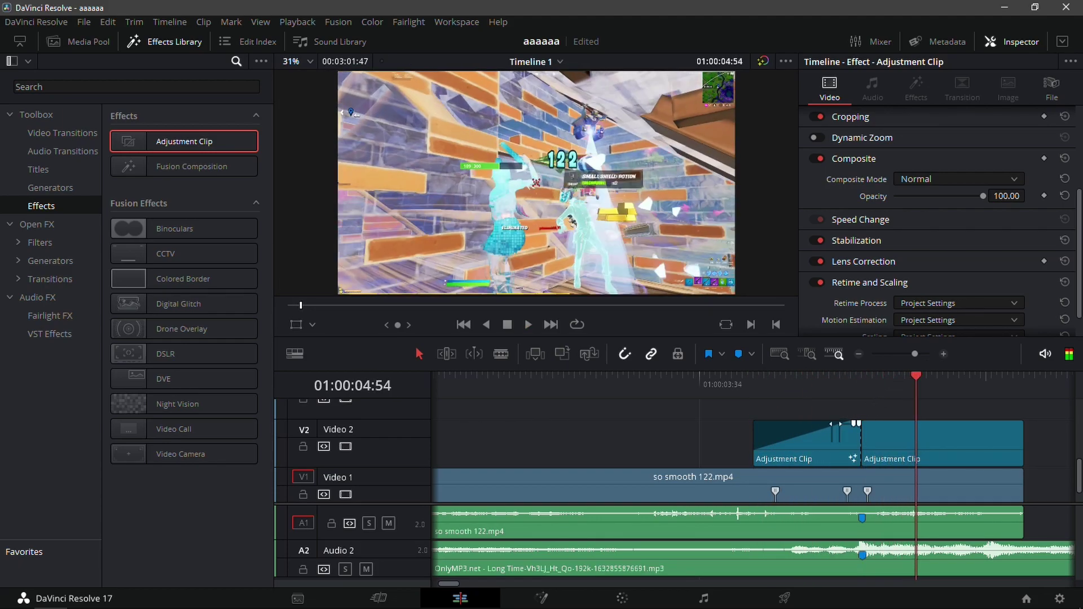
Step: Place the playhead on the marker at 01:00:04:34 and open the second adjustment clip in Fusion
right_click(819, 441)
click(856, 431)
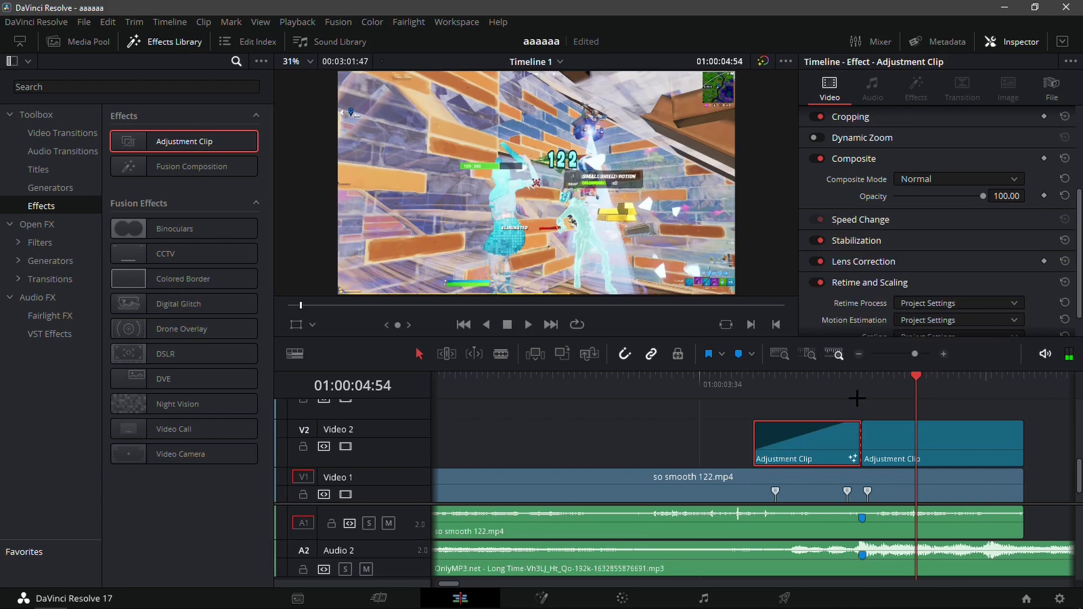
drag(787, 379, 749, 412)
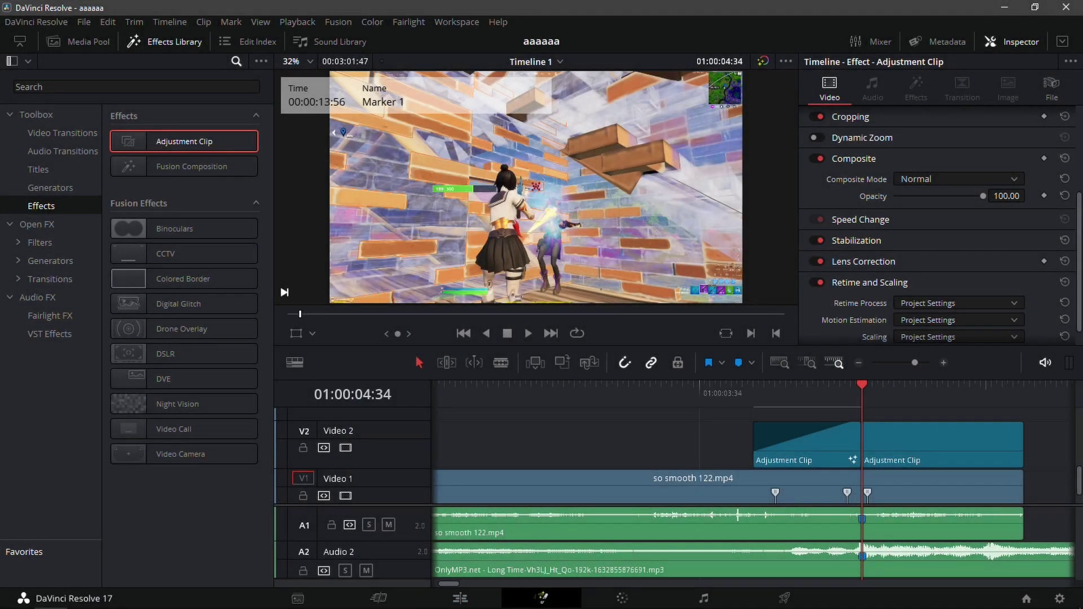
click(541, 598)
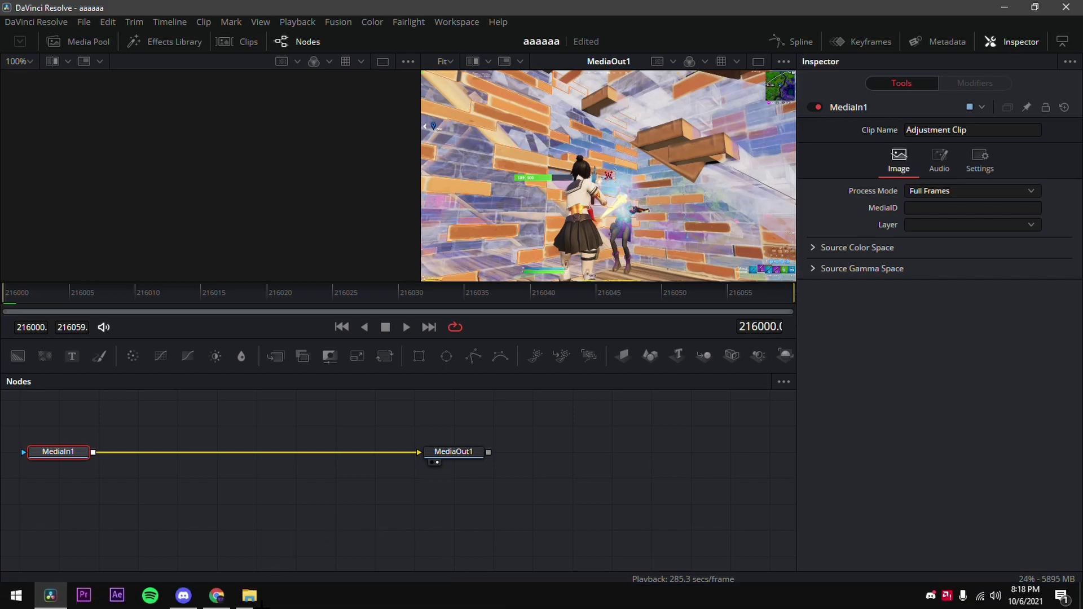
Step: Bring no plugins impact.setting from the No plugins 5 folder into the node graph and wire its nodes between MediaIn1 and MediaOut1
mouse_move(248, 602)
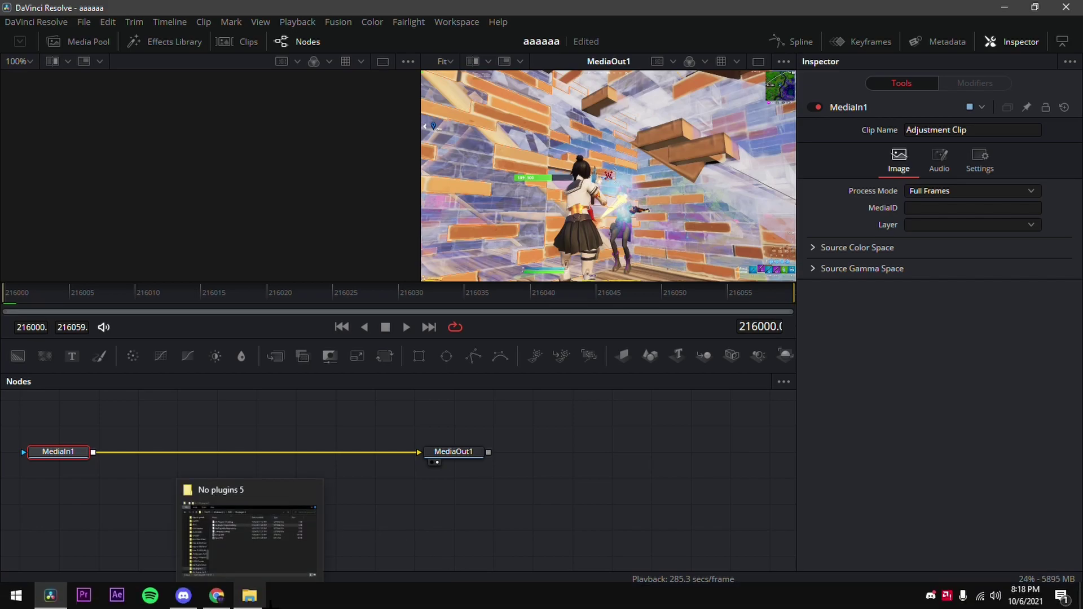
click(251, 598)
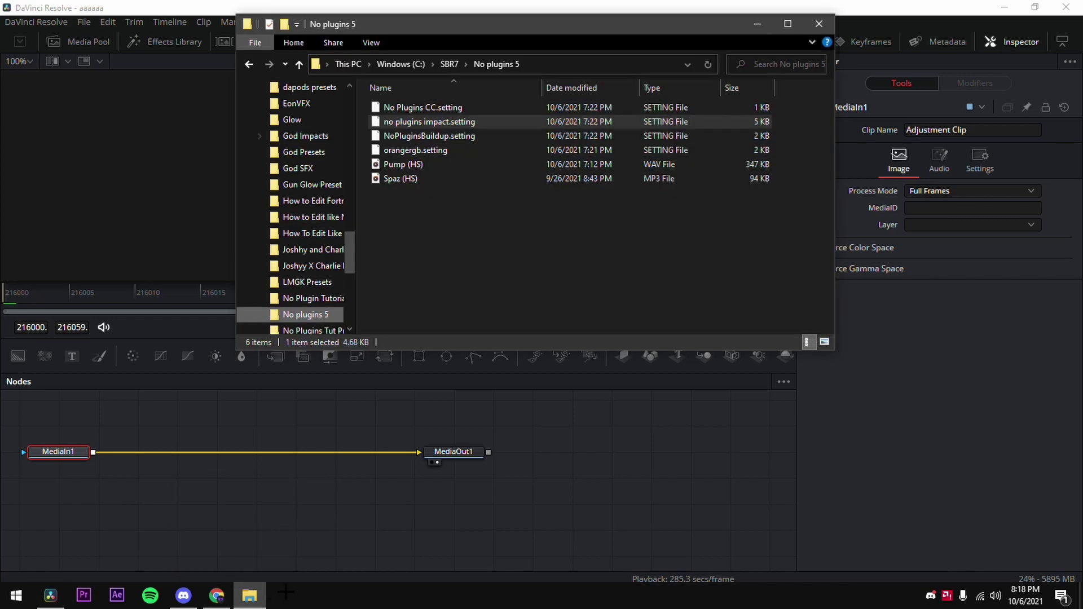
drag(429, 121, 194, 505)
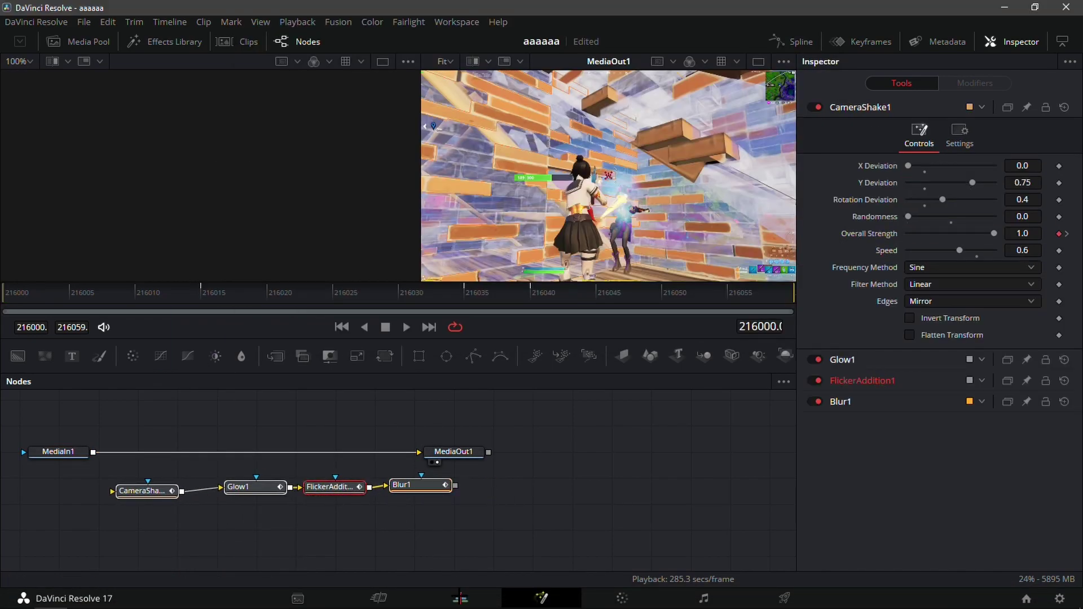
click(460, 598)
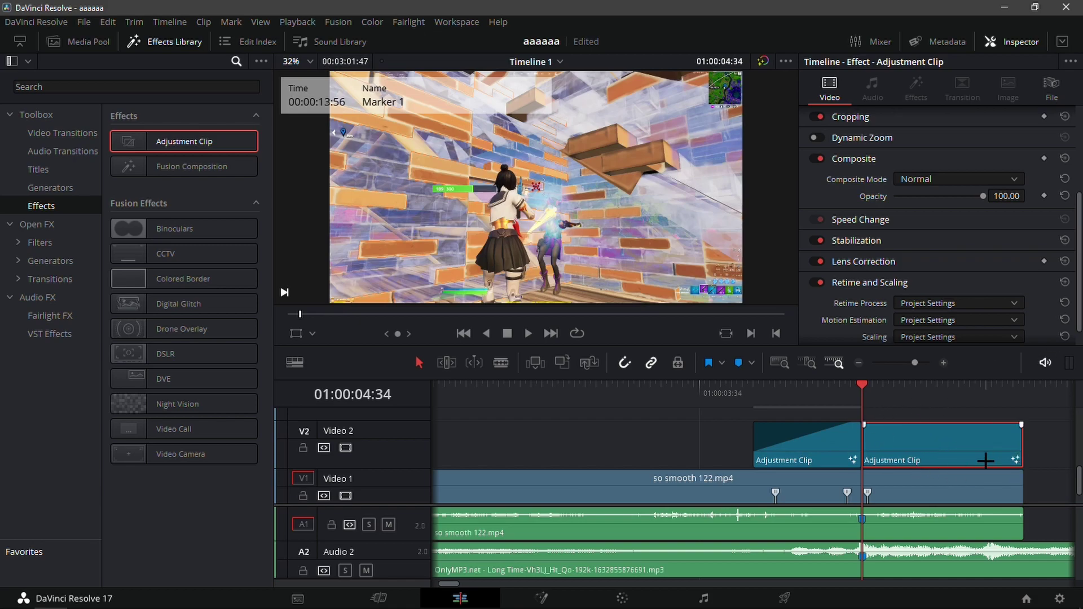
click(550, 590)
drag(474, 518, 130, 488)
drag(388, 451, 102, 488)
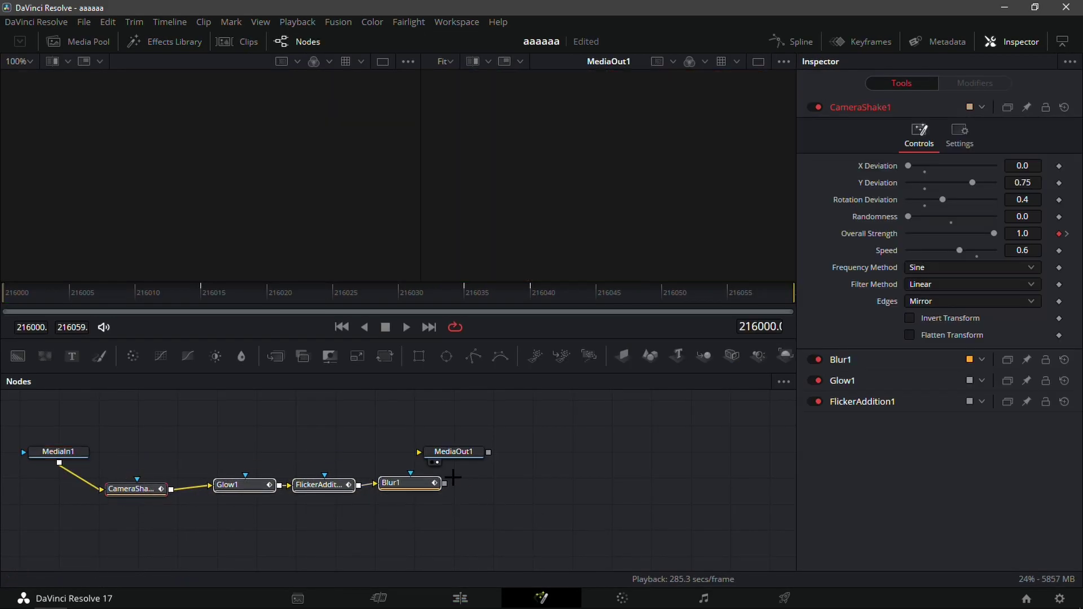
drag(445, 483, 463, 456)
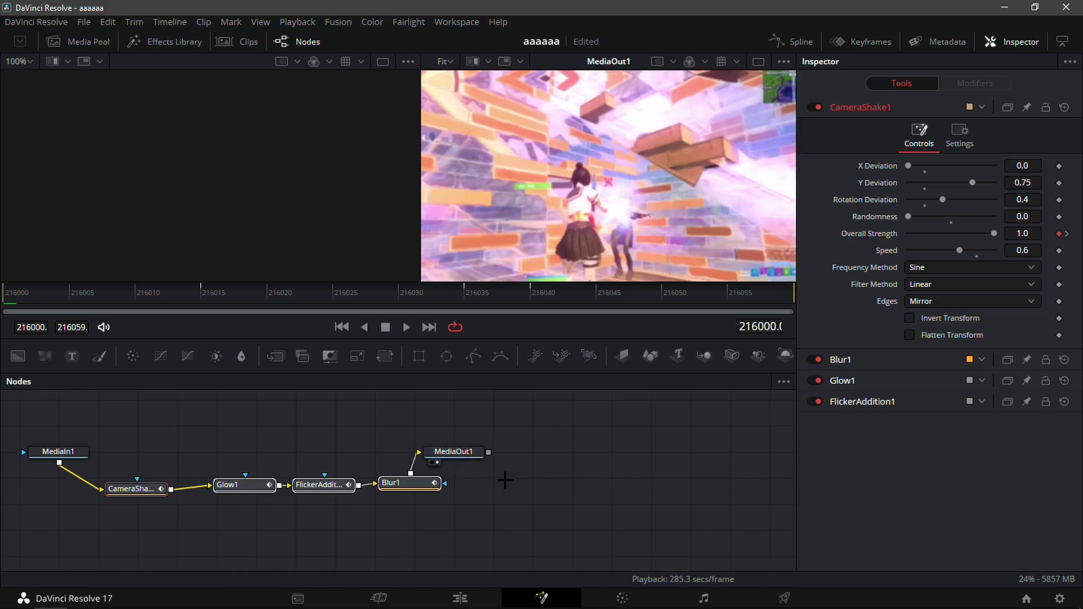
click(577, 503)
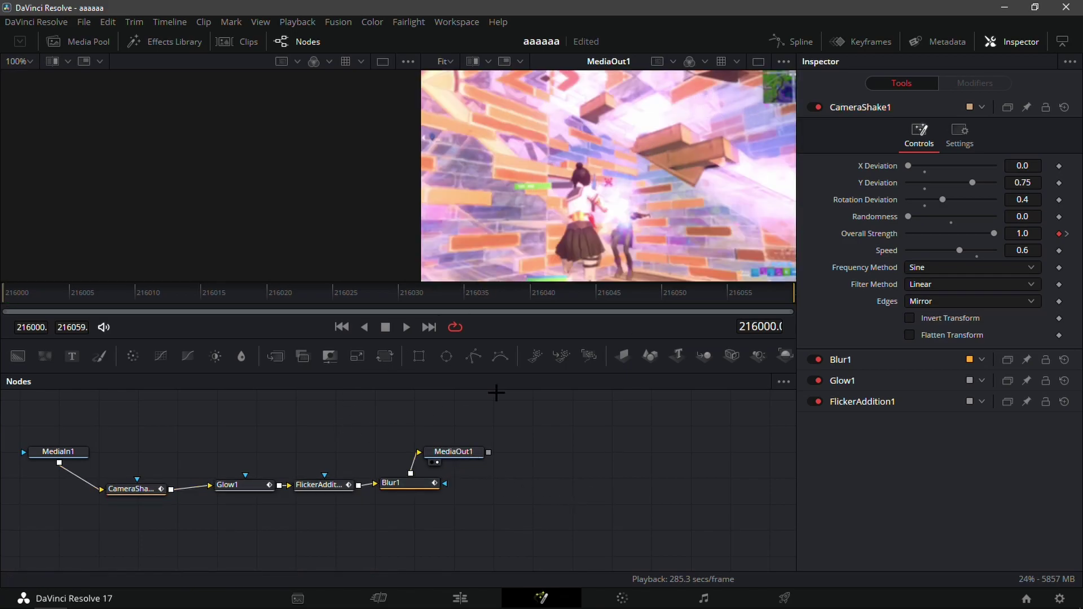
Step: Preview the impact effect in Fusion and play back both adjustment clips on the Edit page
key(space)
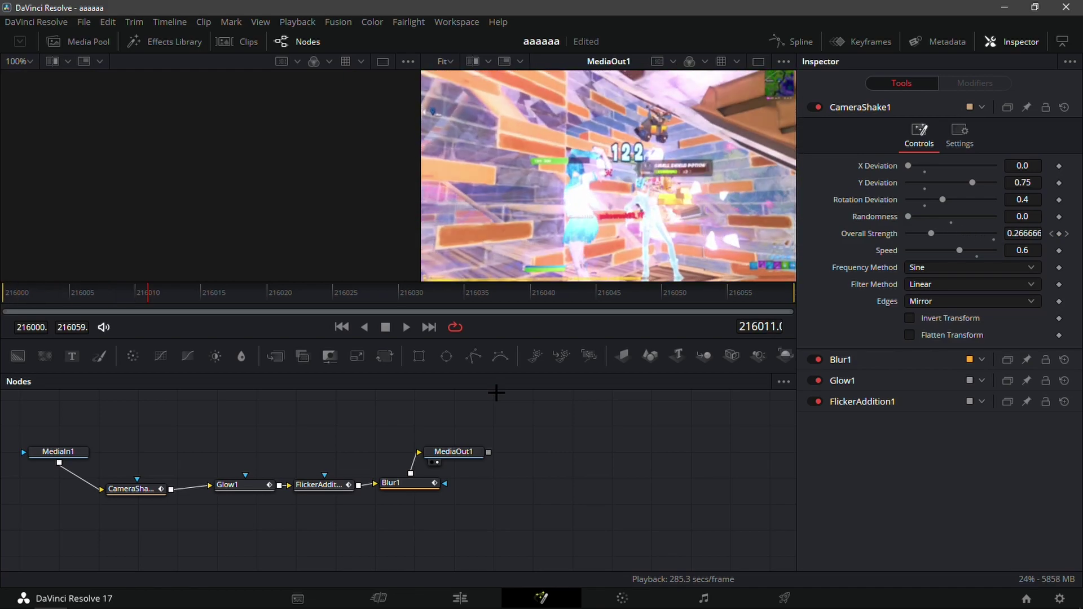
click(460, 598)
right_click(908, 455)
click(935, 443)
drag(900, 392, 703, 402)
key(space)
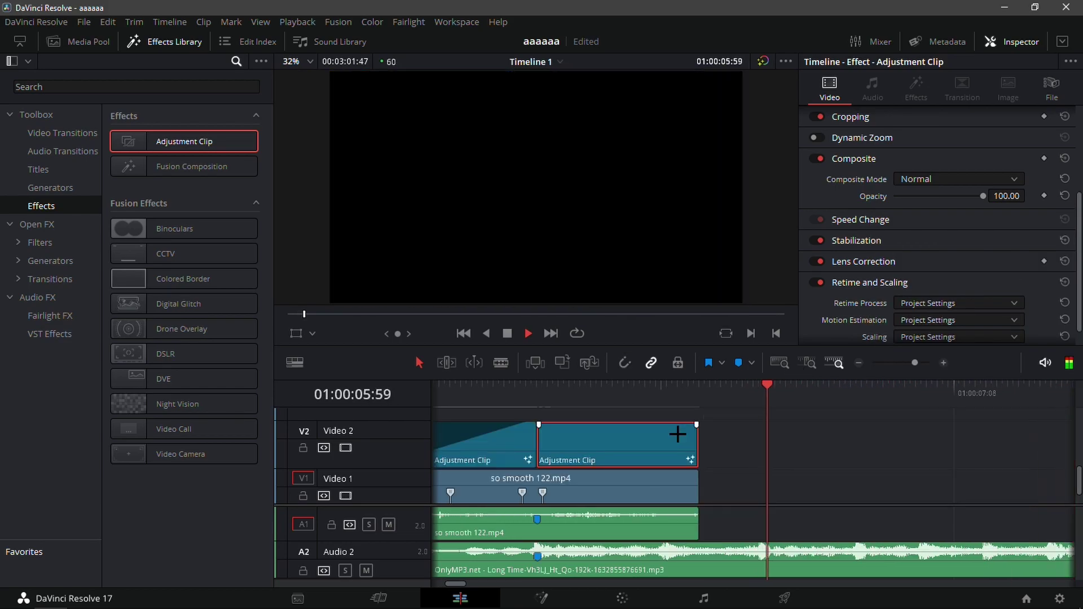
click(857, 361)
drag(626, 395, 592, 401)
key(space)
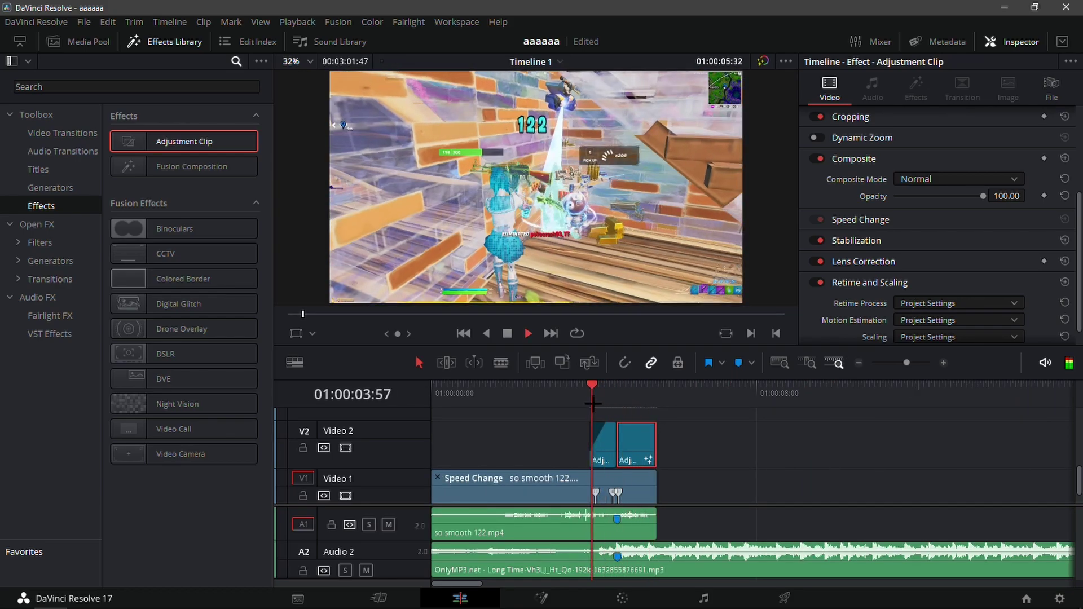
click(584, 395)
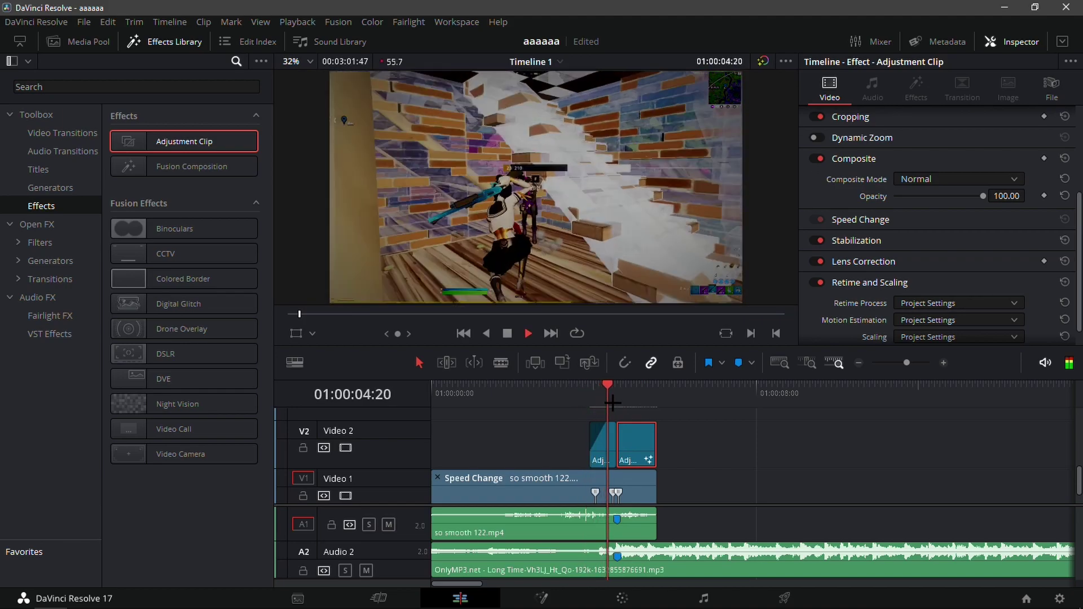
key(space)
Step: Add a new adjustment clip on a Video 3 track, starting at the marker at 01:00:04:34
drag(615, 402, 617, 403)
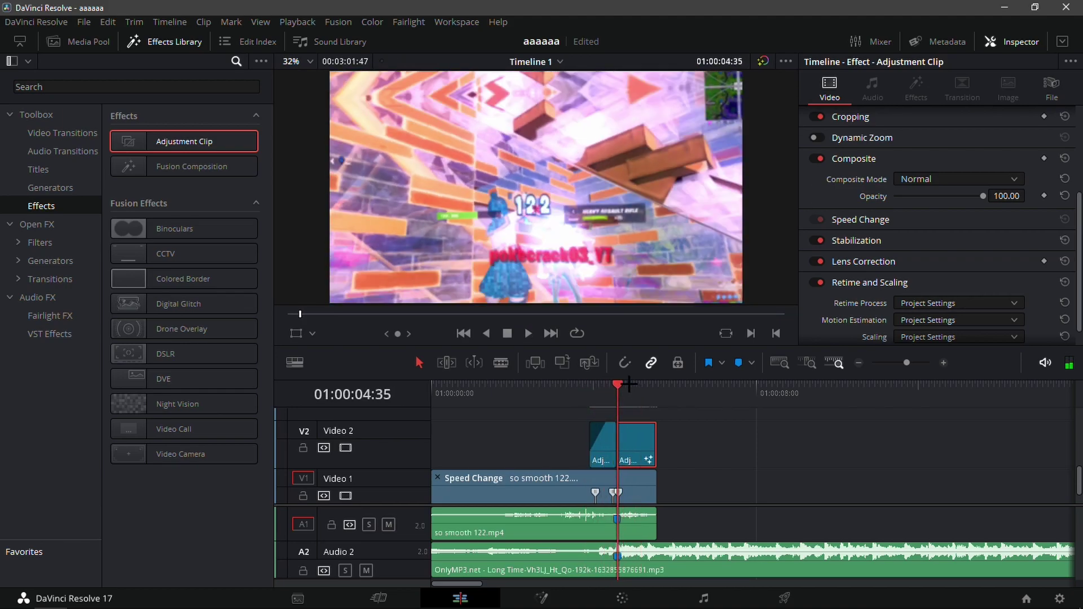
click(941, 362)
click(752, 397)
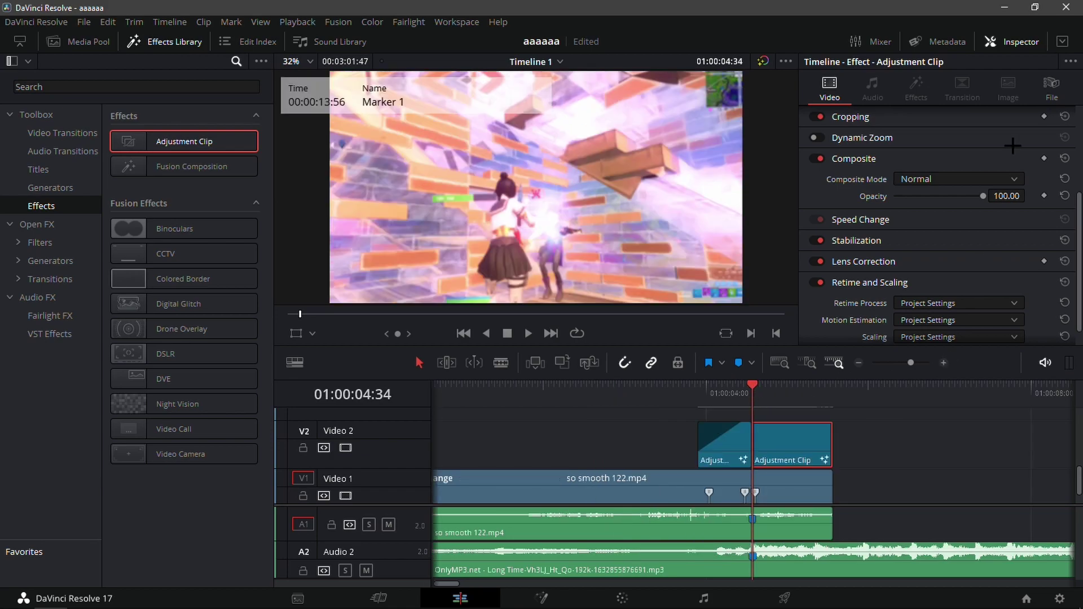
drag(144, 136, 793, 424)
Step: Split the Video 3 adjustment clip at 01:00:05:34 where the gameplay clip ends, delete the excess, and return the playhead to the marker
key(space)
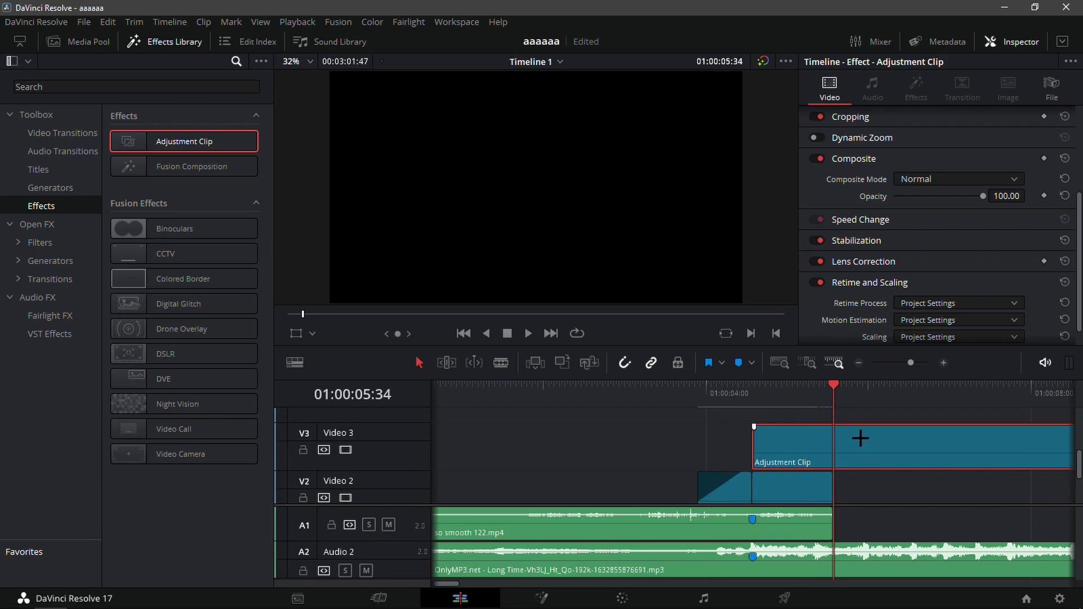
key(ctrl+b)
click(921, 439)
key(Delete)
mouse_move(834, 387)
mouse_down()
mouse_move(739, 412)
mouse_move(755, 420)
mouse_up()
scroll(768, 428, down, 3)
scroll(774, 432, up, 2)
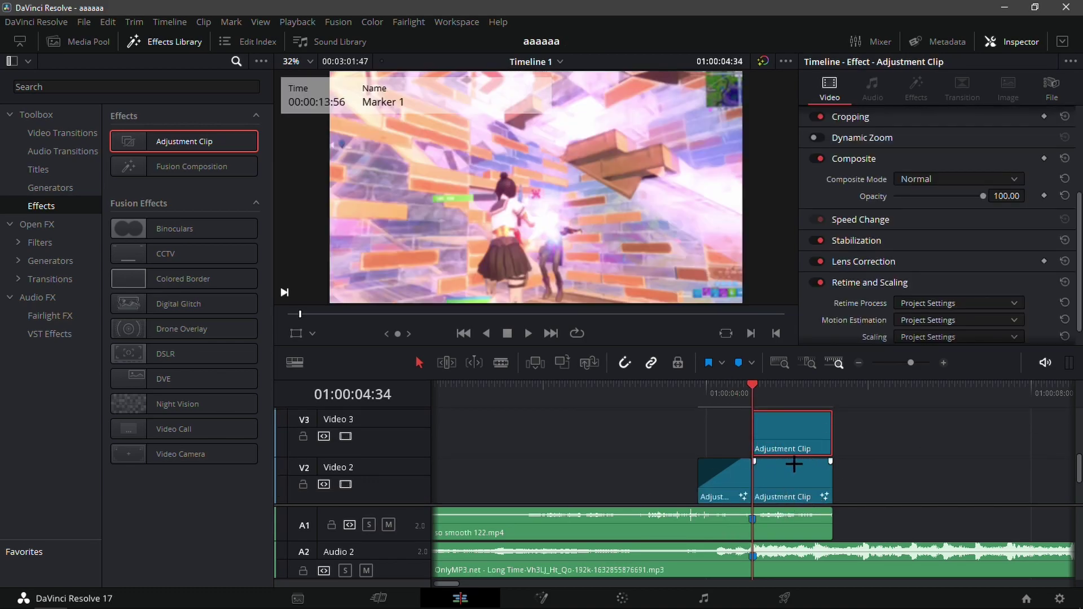
mouse_move(747, 399)
mouse_down()
mouse_move(732, 402)
mouse_move(751, 402)
mouse_up()
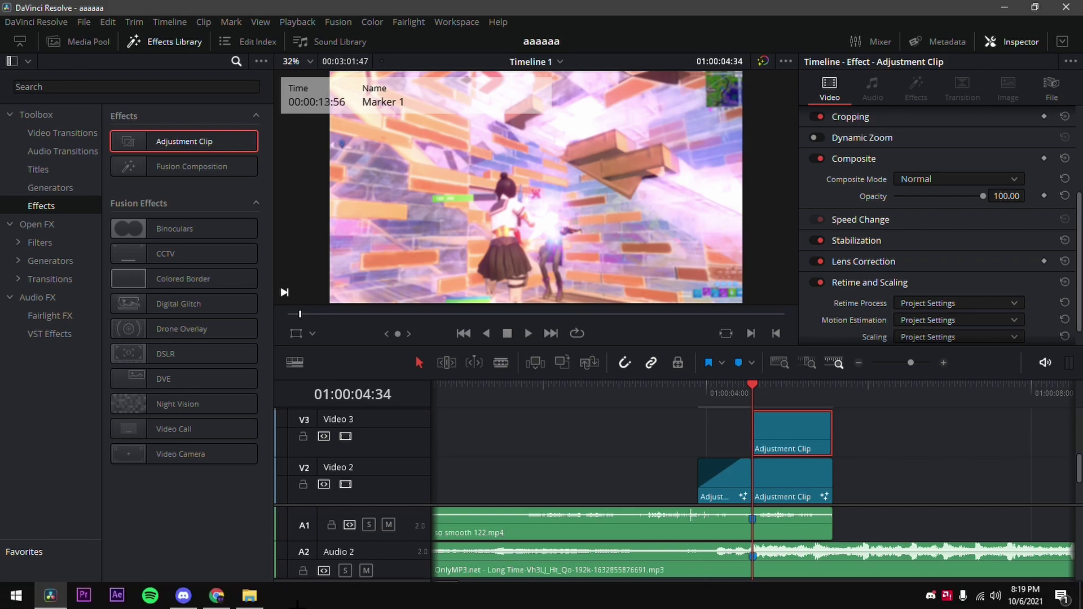
Step: Open the Video 3 adjustment clip in Fusion and wire orangergb.setting from the No plugins 5 folder between MediaIn1 and MediaOut1
click(541, 598)
click(250, 596)
drag(414, 149, 227, 476)
click(270, 510)
drag(351, 453, 224, 470)
drag(94, 452, 245, 479)
drag(341, 477, 419, 452)
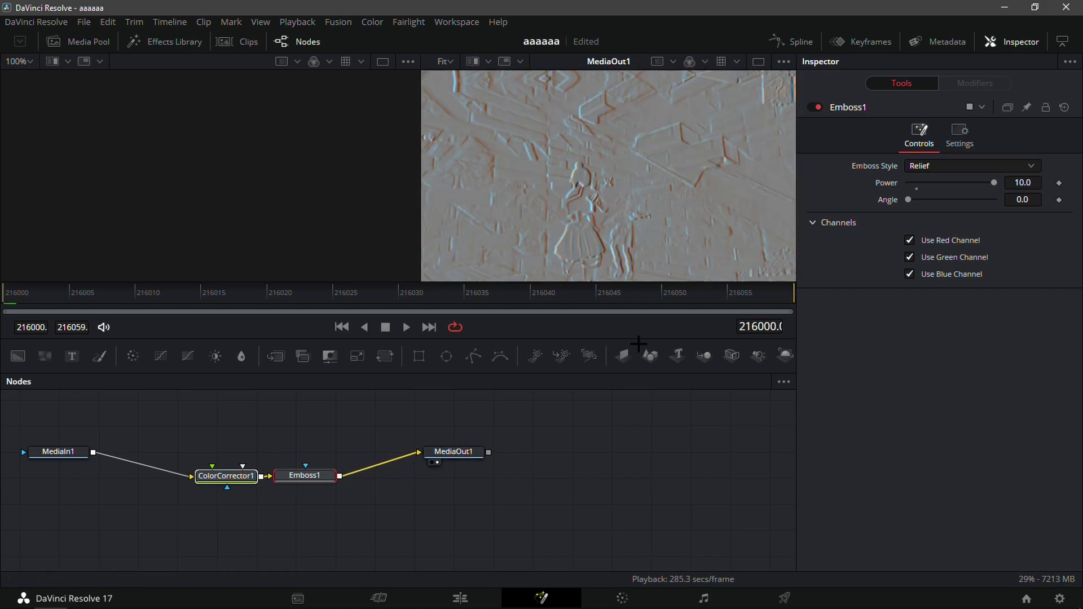
Step: Return to the Edit page and set the Video 3 adjustment clip's composite mode to Overlay
click(460, 598)
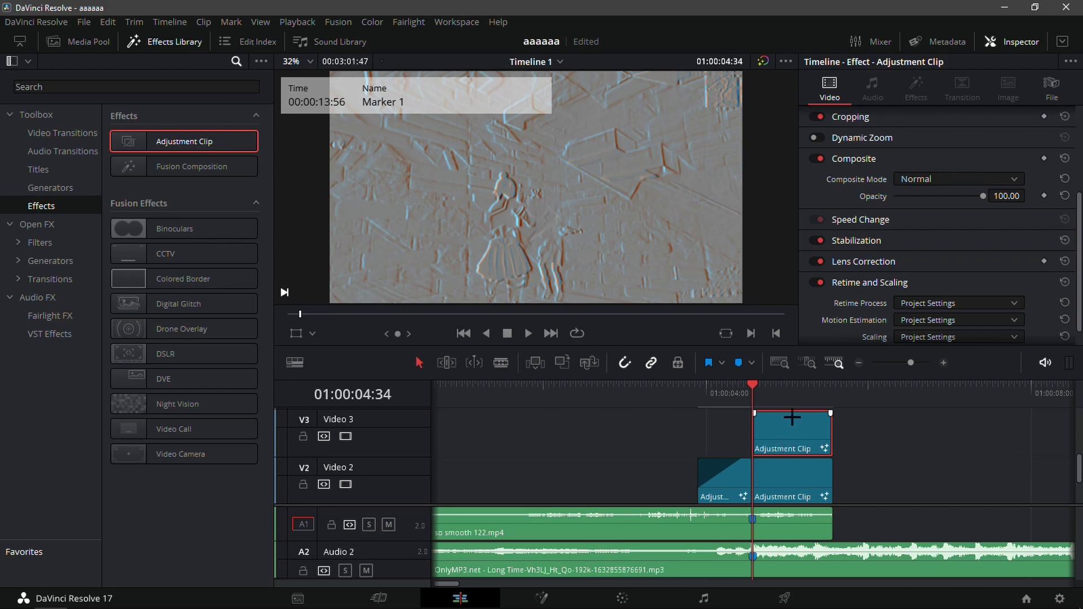
scroll(890, 294, up, 5)
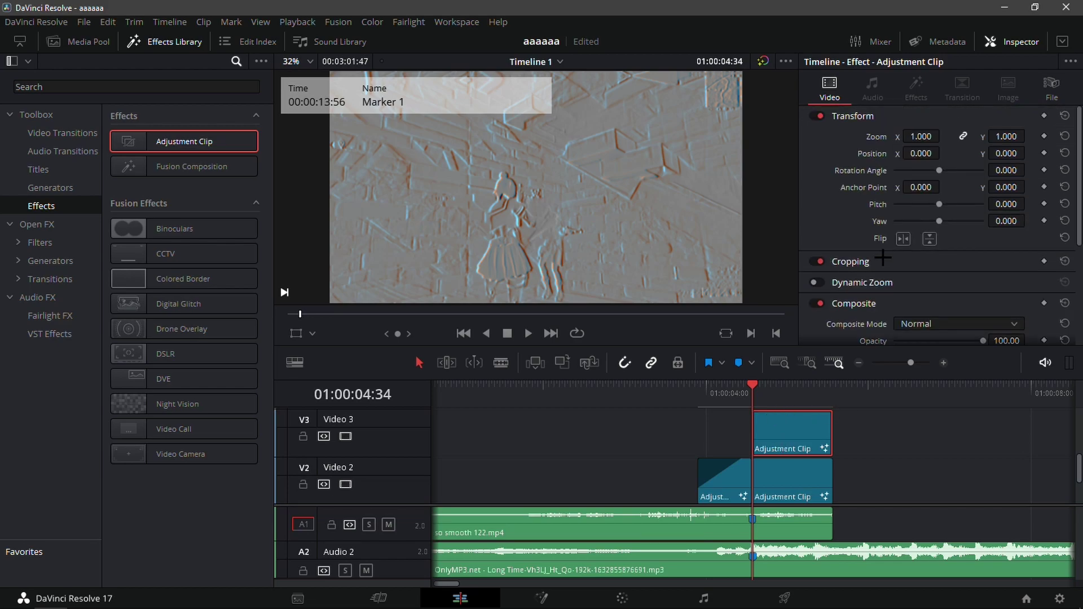
scroll(868, 144, down, 4)
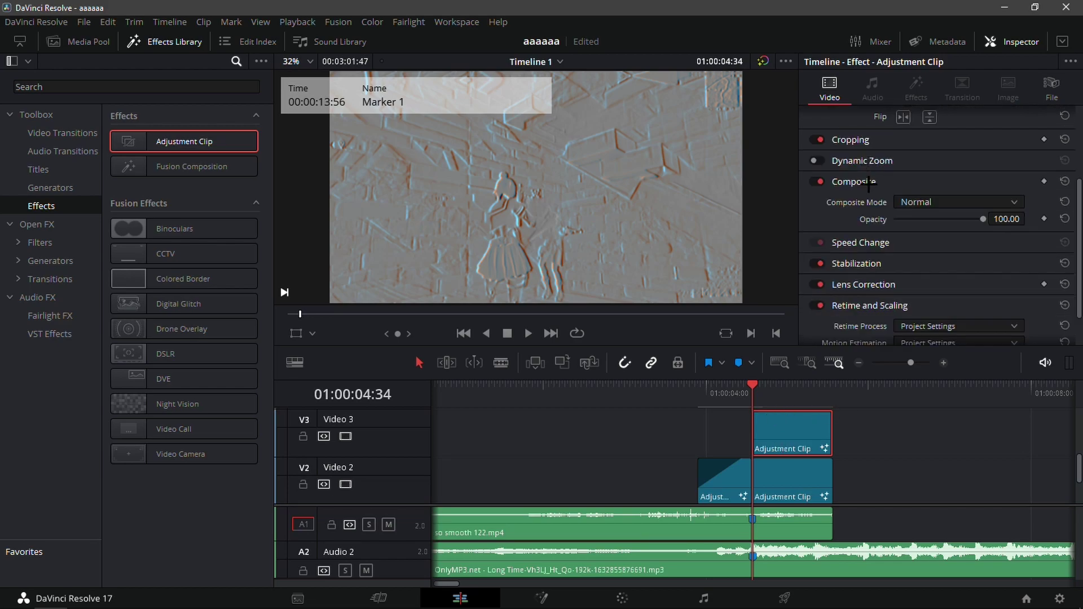
click(928, 203)
scroll(939, 304, down, 5)
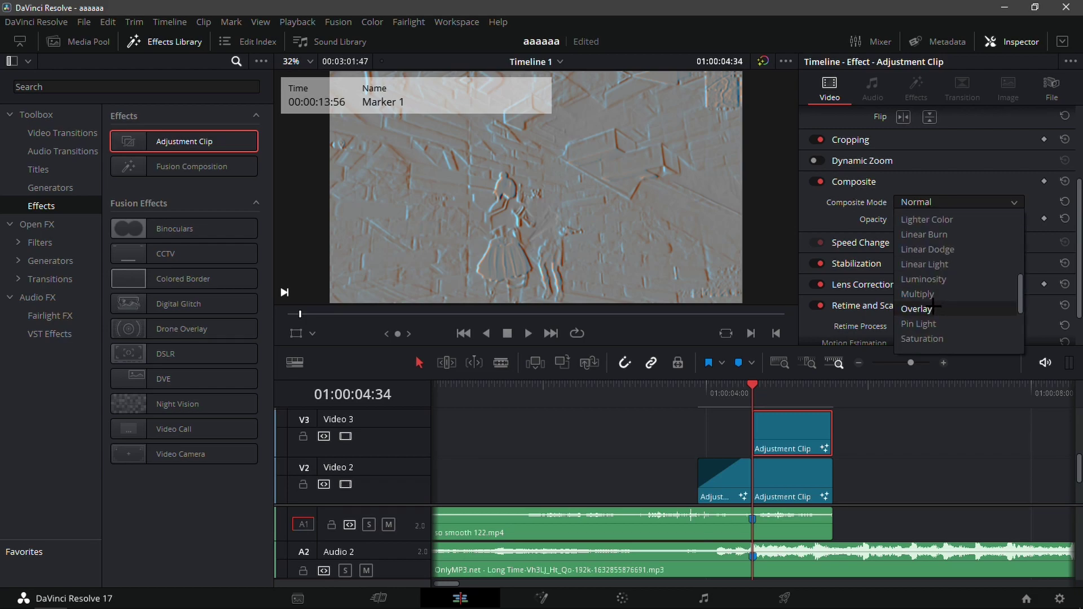
click(924, 309)
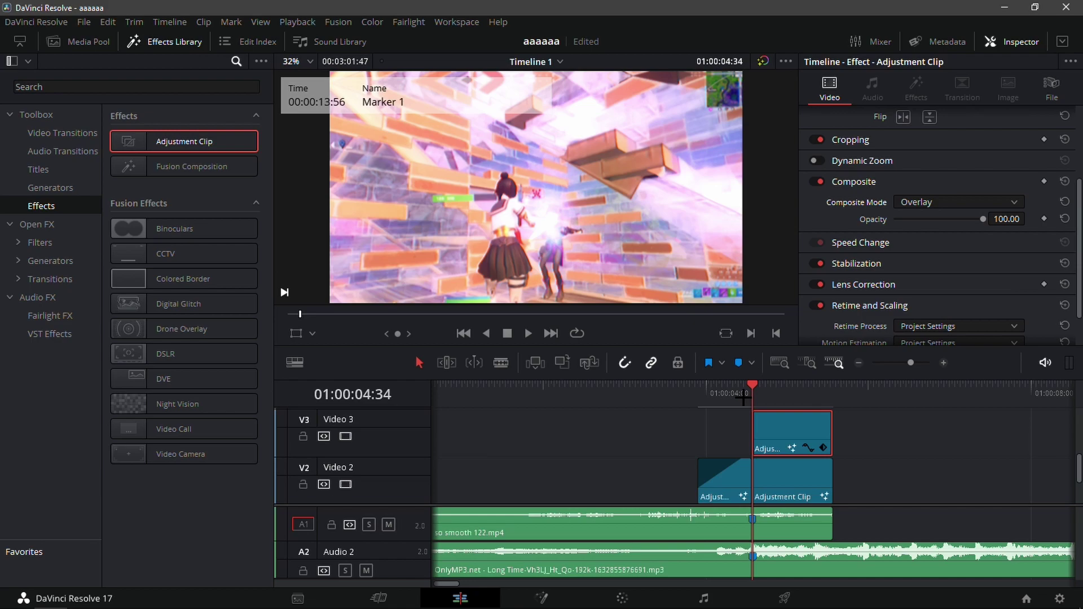
Step: Give the Video 3 adjustment clip a fade-out spanning its whole length and play back the result from the marker
mouse_move(743, 397)
mouse_down()
mouse_move(795, 394)
mouse_move(741, 402)
mouse_move(752, 393)
mouse_up()
drag(823, 445, 844, 414)
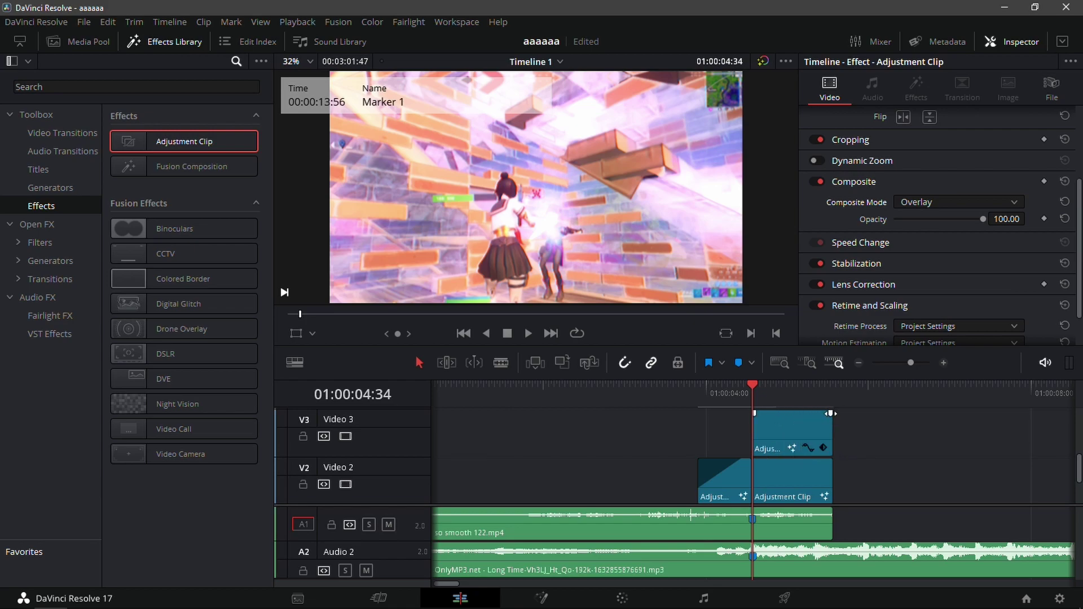
drag(830, 413, 608, 454)
key(space)
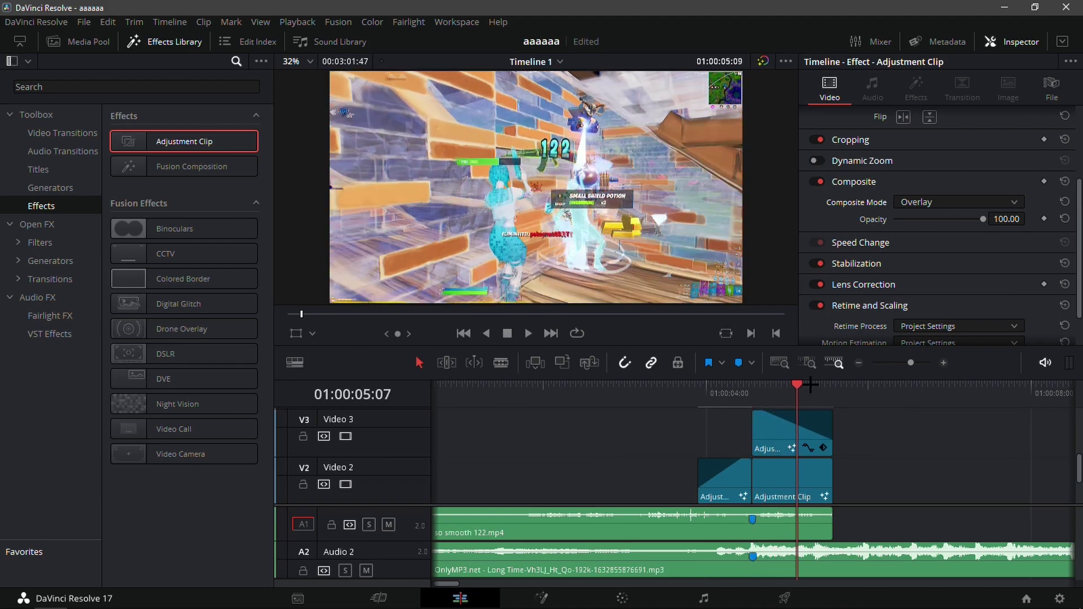
drag(837, 386, 753, 402)
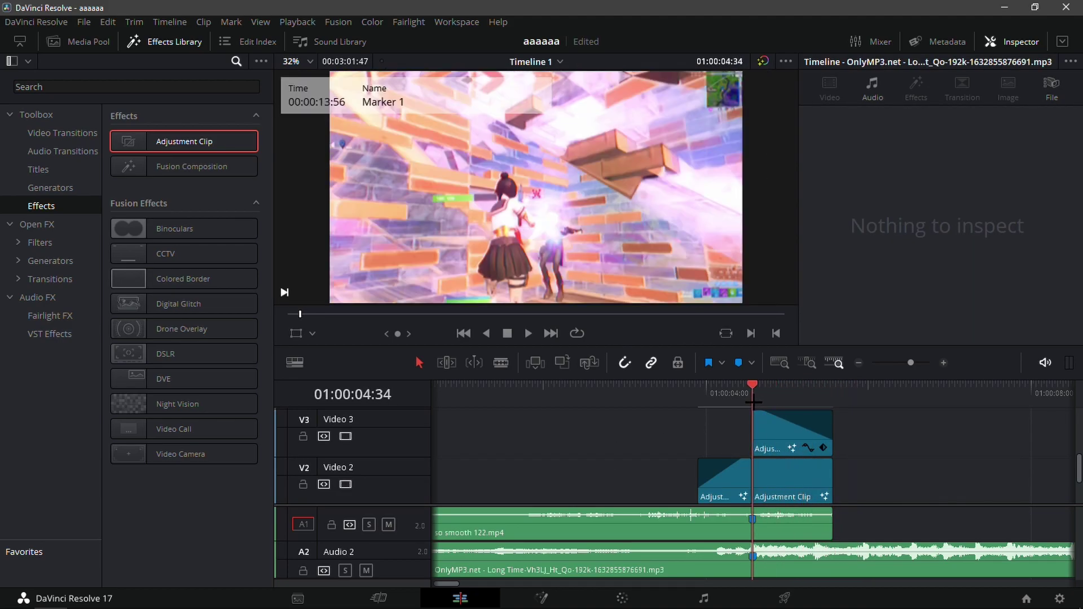
Step: Add an adjustment clip on a new Video 4 track and fit it to span the entire so smooth 122.mp4 clip
click(801, 477)
scroll(807, 461, down, 2)
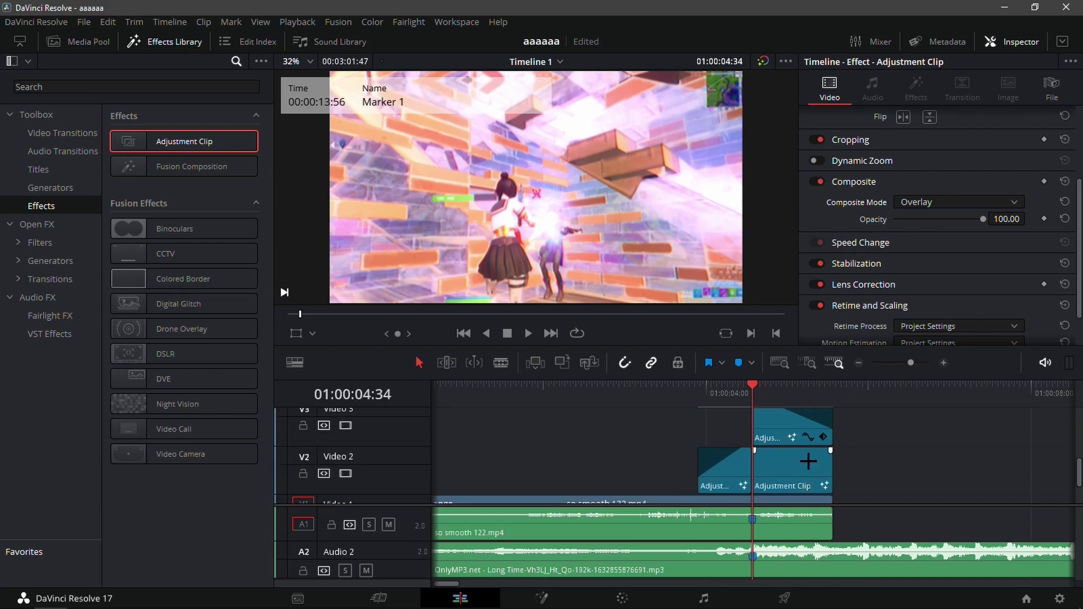
scroll(818, 463, up, 2)
drag(146, 145, 653, 468)
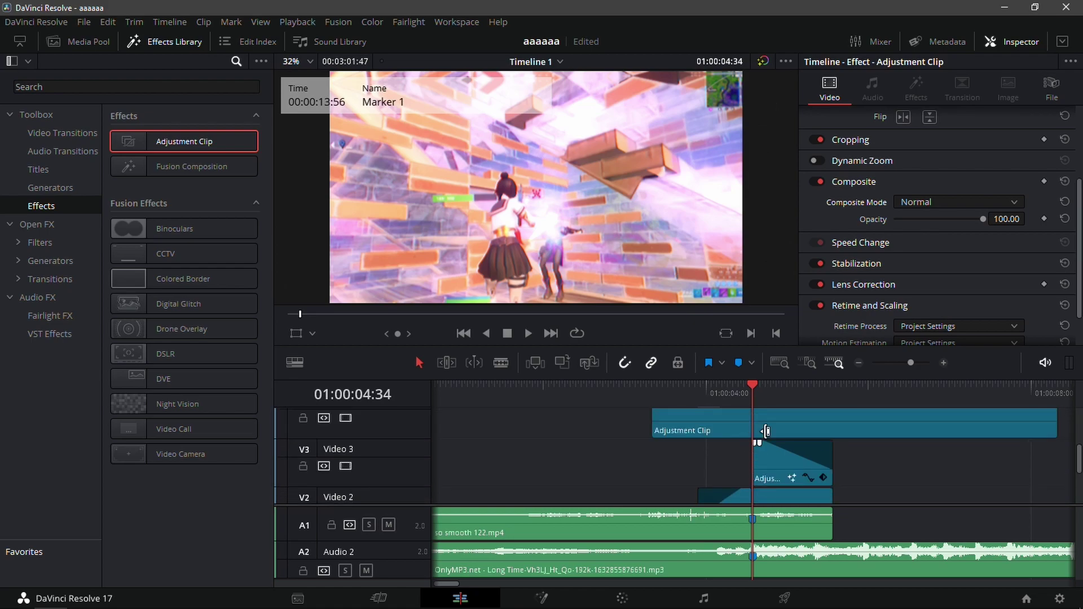
click(859, 362)
scroll(696, 476, down, 3)
scroll(624, 484, up, 5)
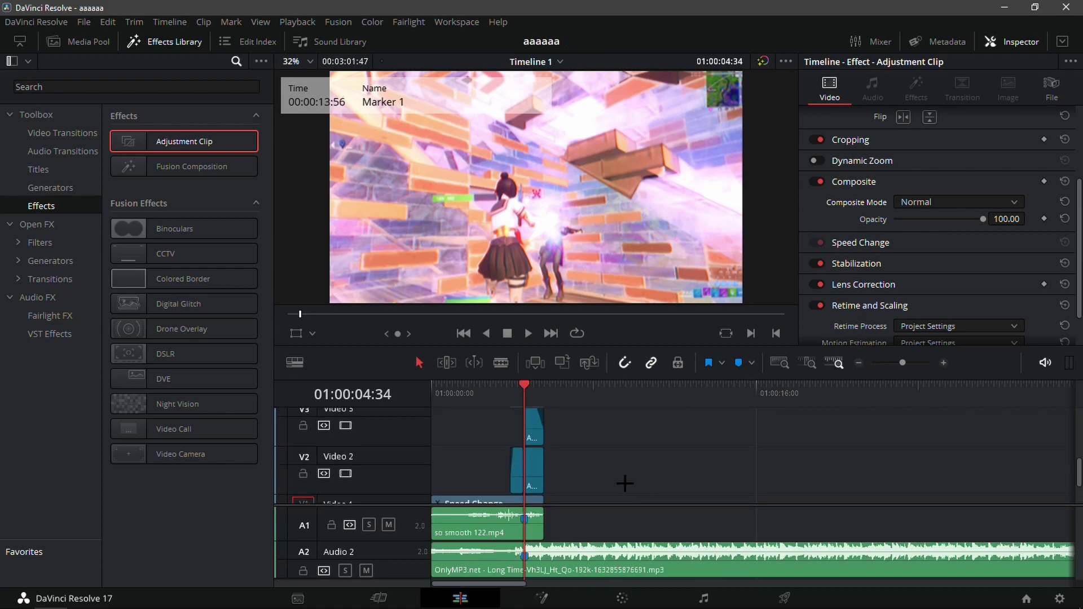
drag(572, 458, 543, 449)
Step: With the playhead at 01:00:01:48, open the Video 4 adjustment clip in Fusion and wire No Plugins CC.setting between MediaIn1 and MediaOut1
drag(513, 395, 467, 400)
scroll(490, 447, down, 2)
scroll(495, 455, up, 2)
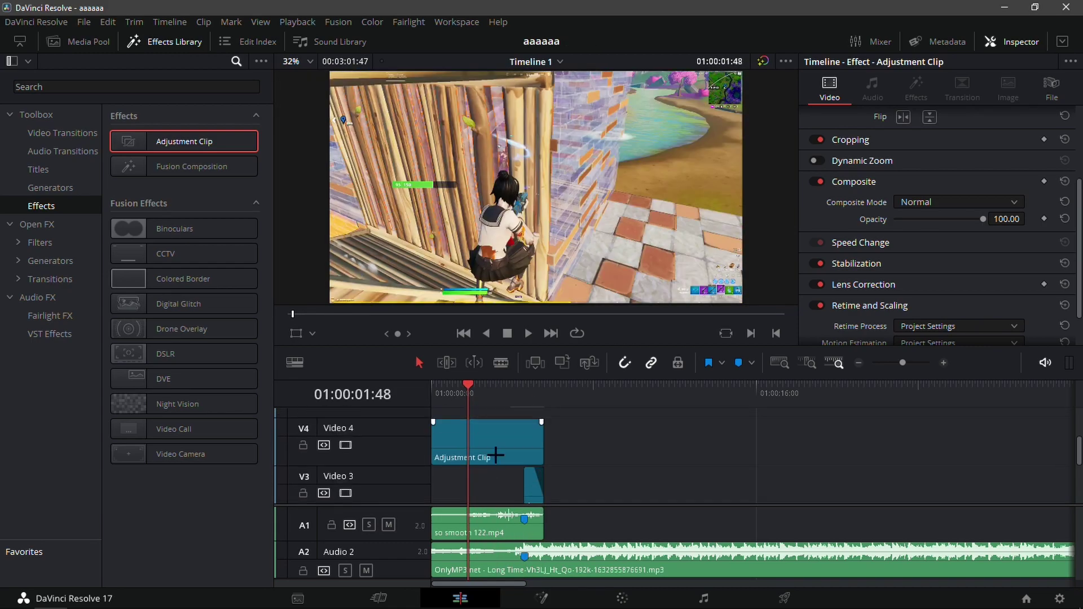
click(541, 597)
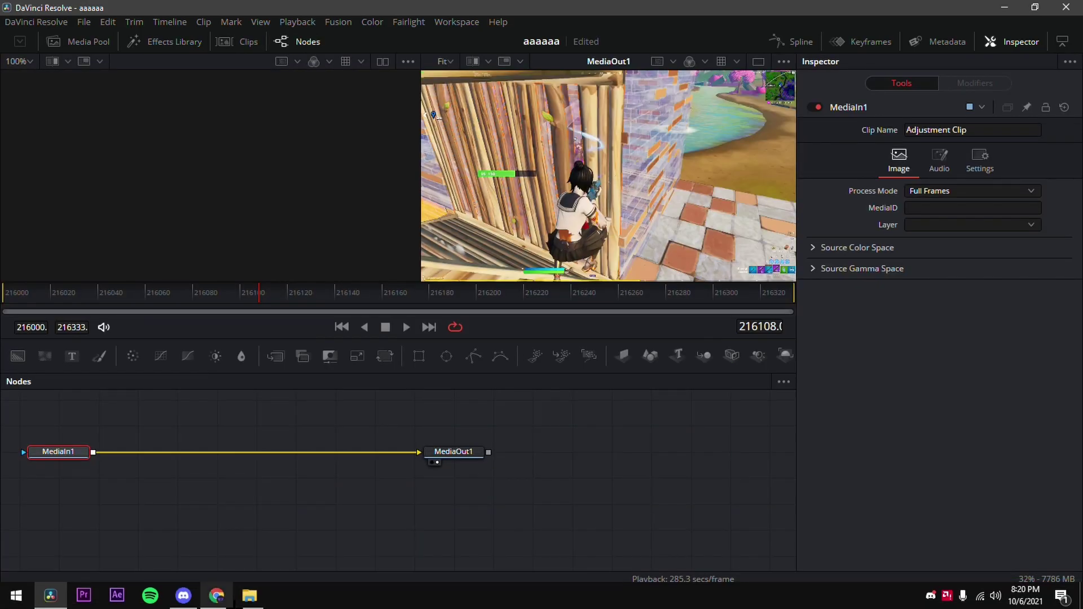
click(249, 597)
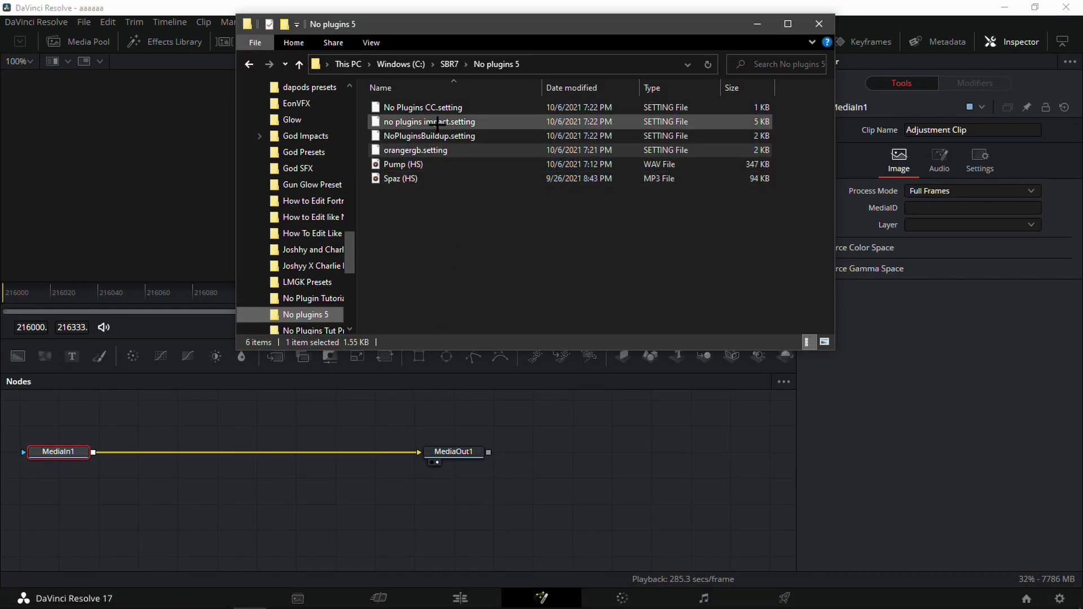
drag(439, 114, 248, 480)
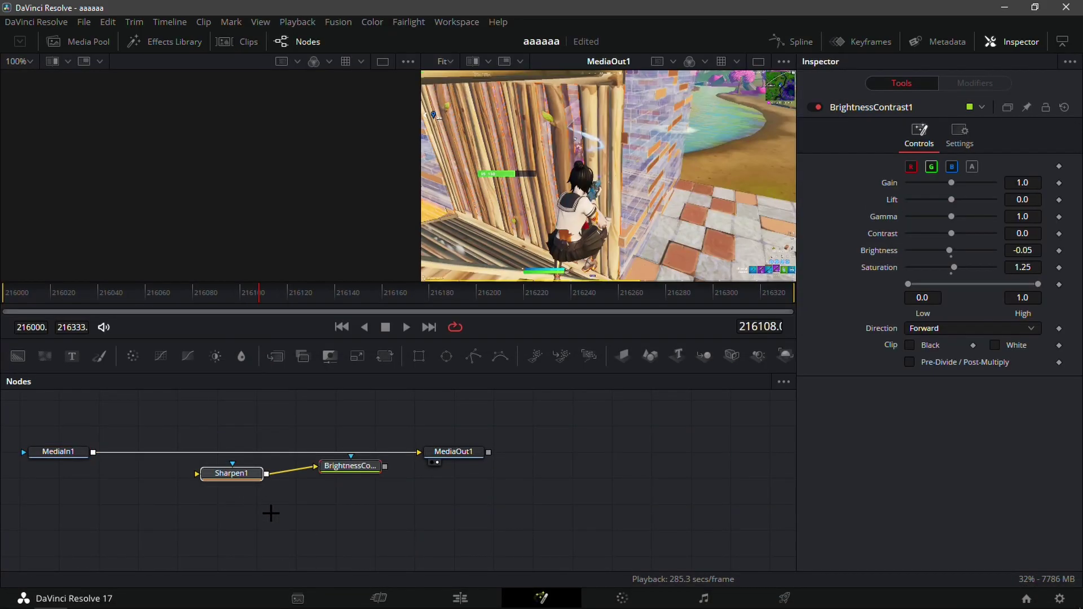
drag(361, 465, 323, 475)
drag(375, 450, 181, 483)
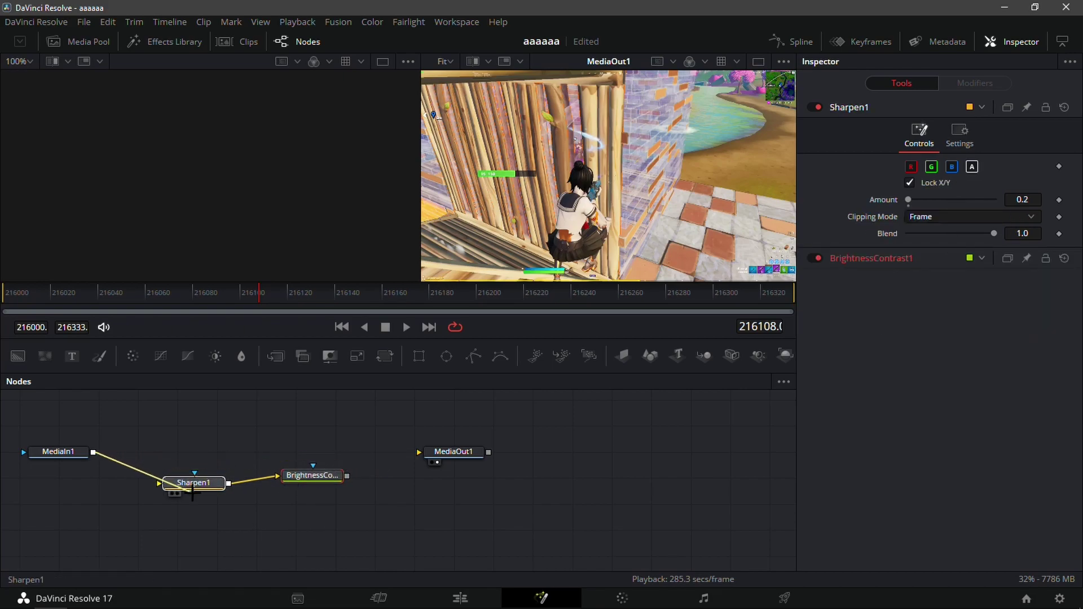
drag(346, 475, 446, 451)
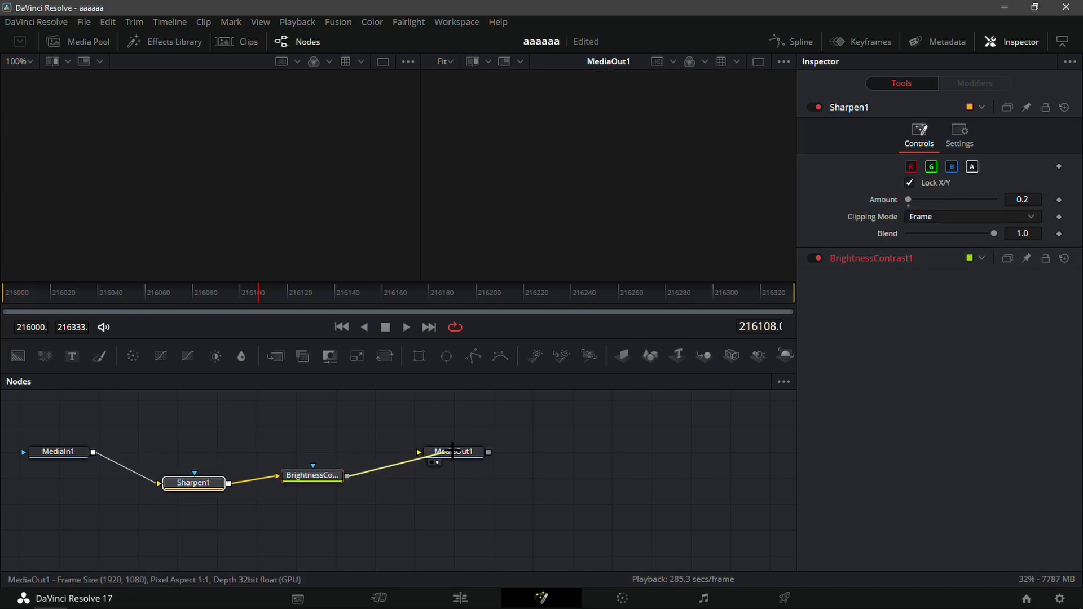
click(376, 514)
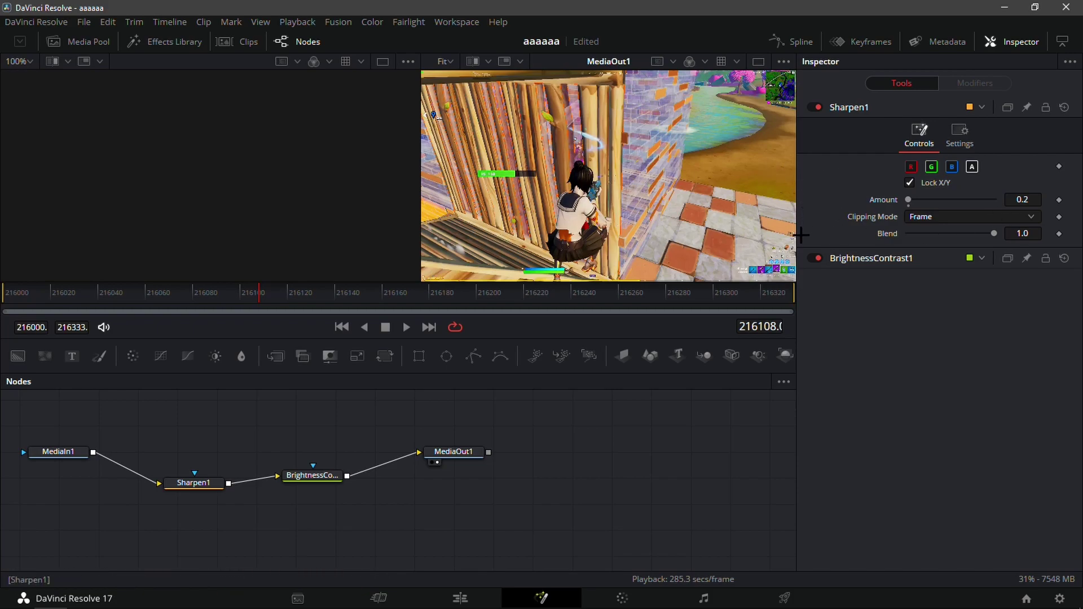
Step: Try removing the Sharpen1 node from the adjustment clip's composition, and undo the deletion
click(187, 481)
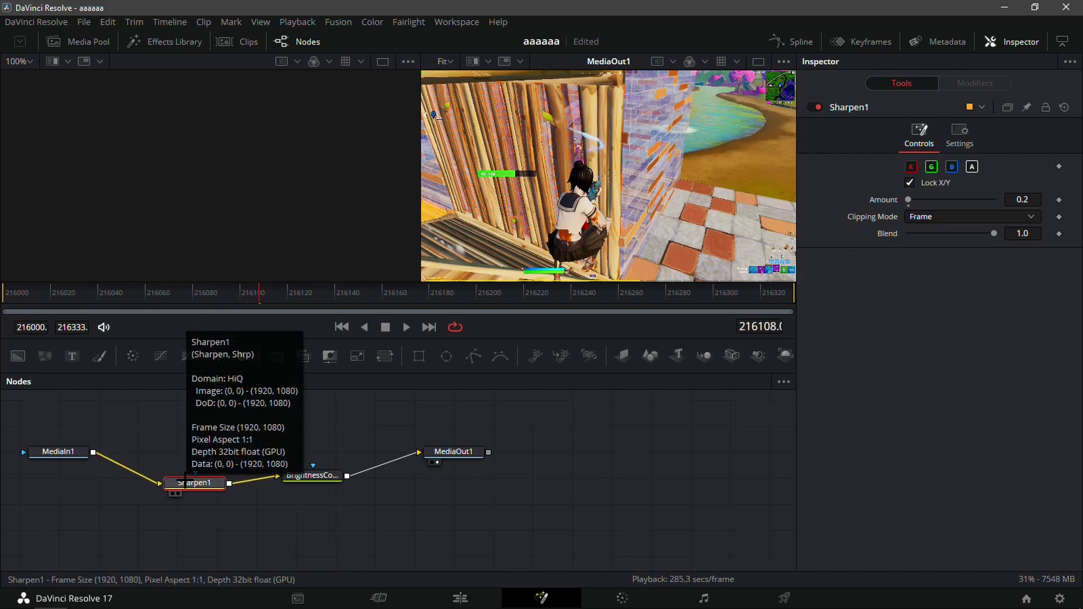
key(Delete)
key(ctrl+z)
click(393, 493)
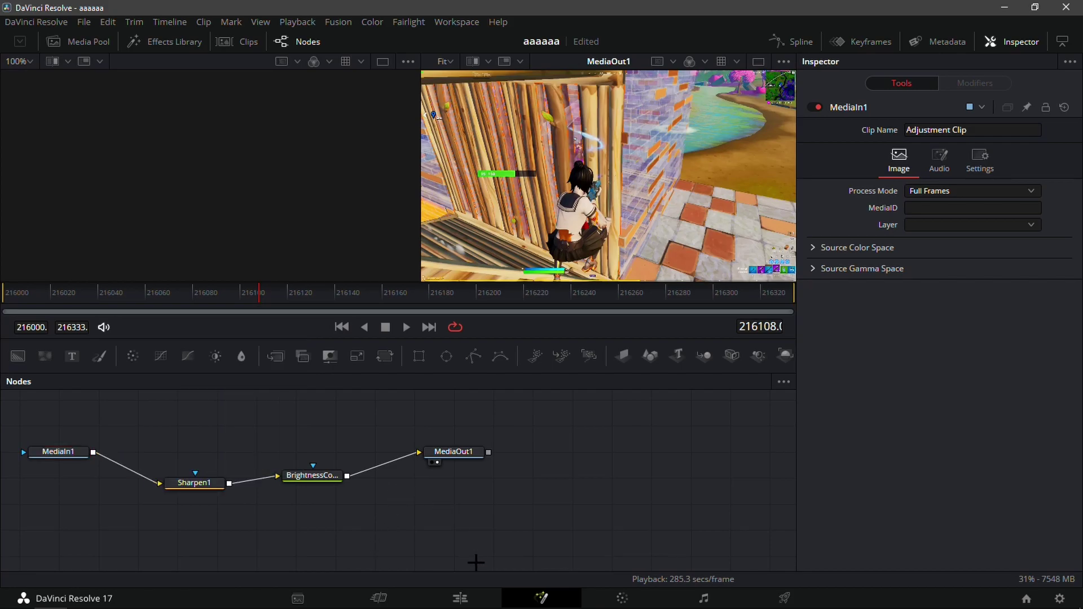
Step: Return to the Edit page, play back the color-corrected clip, and move the playhead back to 01:00:02:58
click(472, 592)
key(space)
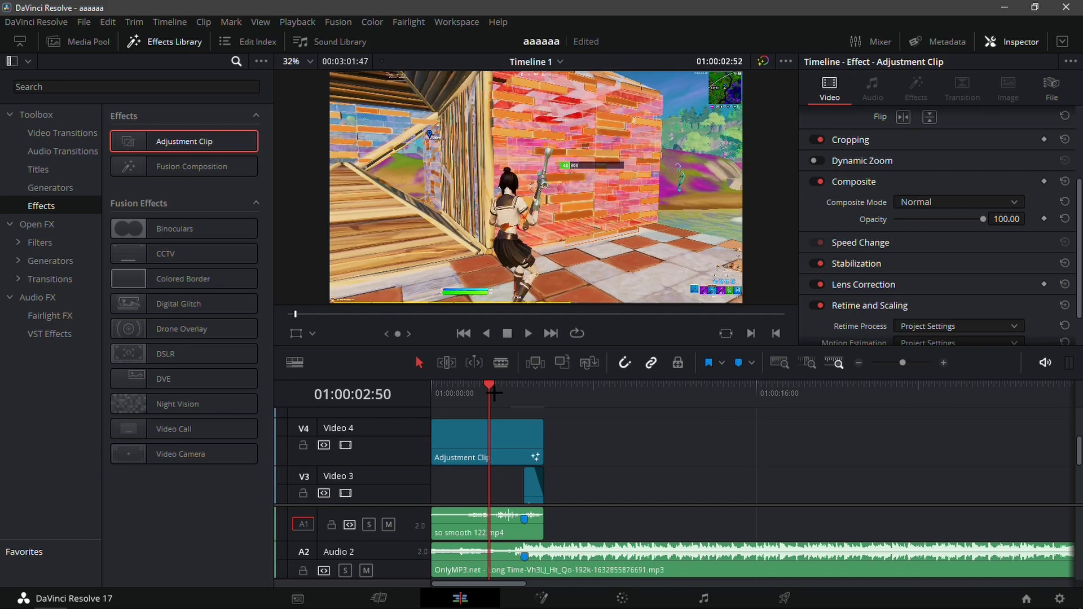
key(space)
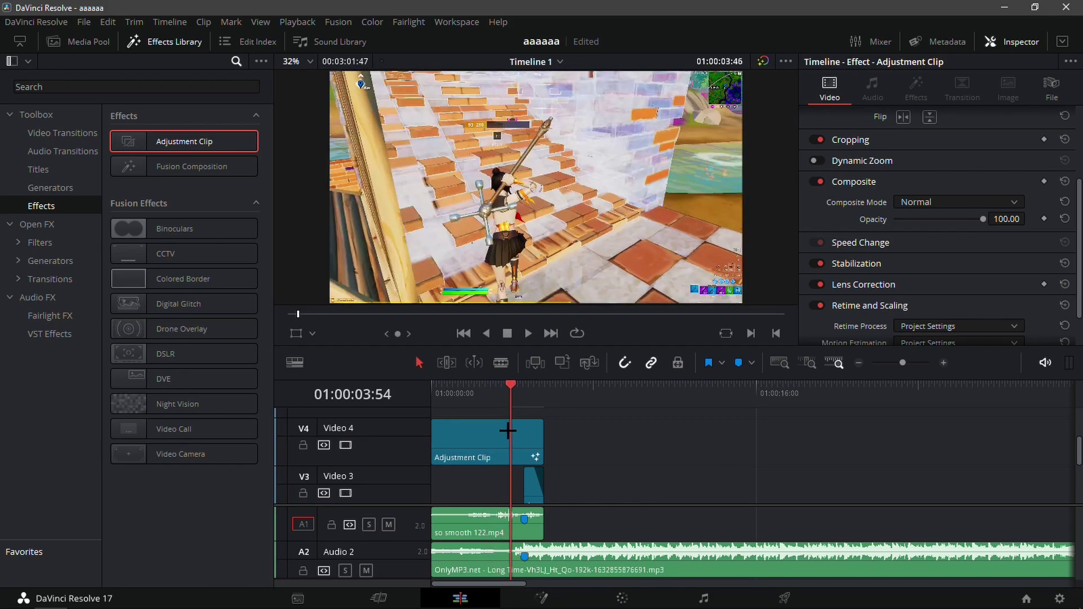
right_click(517, 420)
click(517, 416)
drag(507, 397, 491, 428)
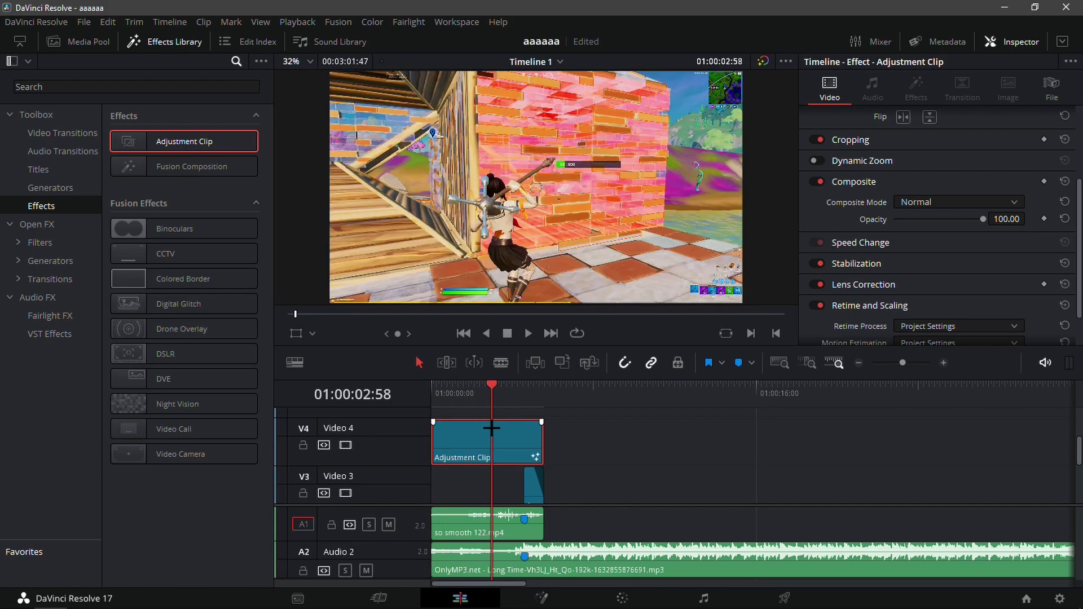
Step: Play the so smooth 122.mp4 clip's audio on Audio 1 from 01:00:02:58 and step back and forth around that point
scroll(629, 457, down, 5)
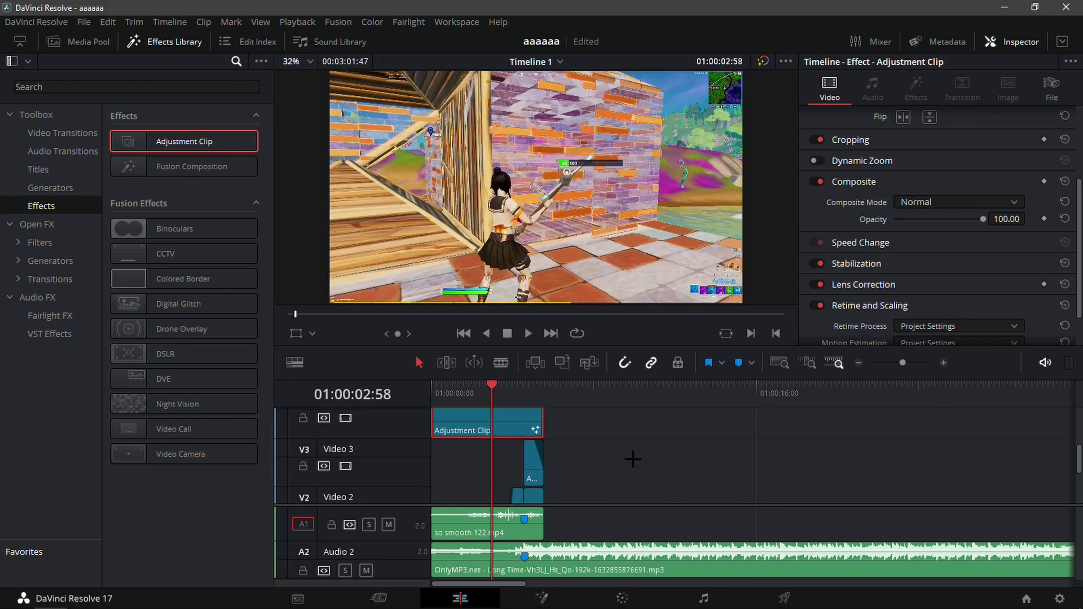
click(509, 524)
key(space)
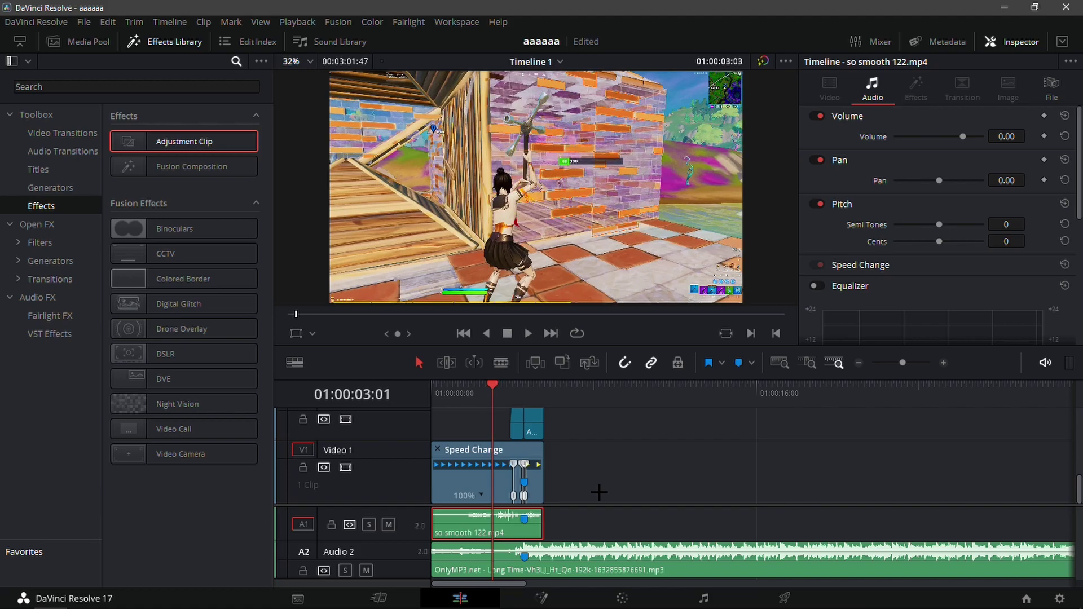
key(Right)
key(Right)
key(Right)
key(Right)
key(Left)
key(Left)
key(Left)
key(Left)
key(Left)
key(Left)
key(Left)
key(Left)
key(Left)
key(Left)
key(Left)
key(Left)
key(Left)
key(Left)
key(Left)
key(Left)
key(Left)
key(Left)
key(Left)
key(Left)
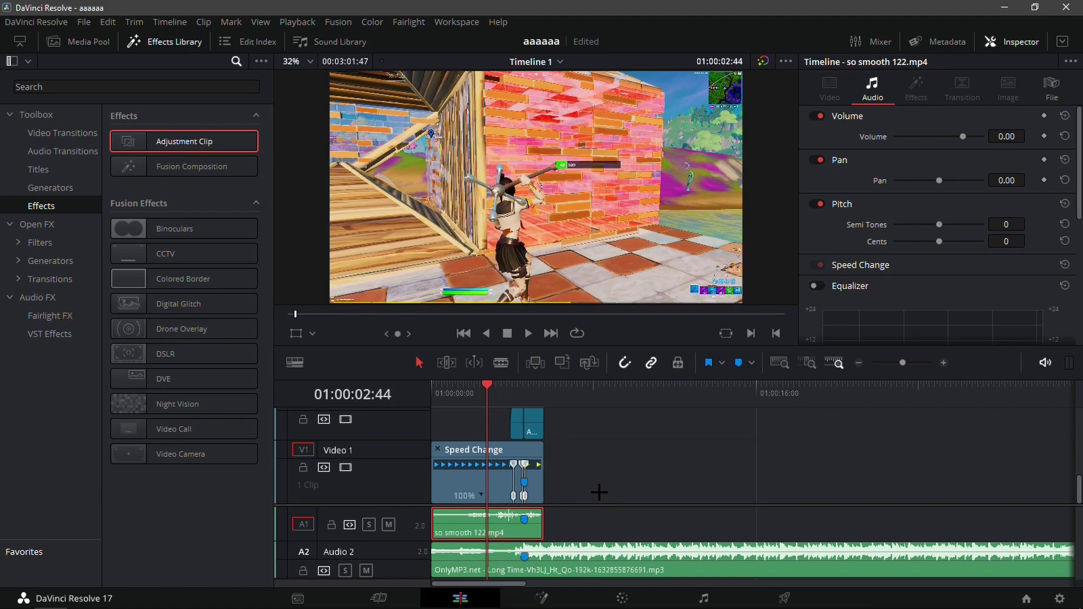
Step: Delete the so smooth 122.mp4 audio clip from Audio 1
click(625, 526)
click(469, 517)
key(Delete)
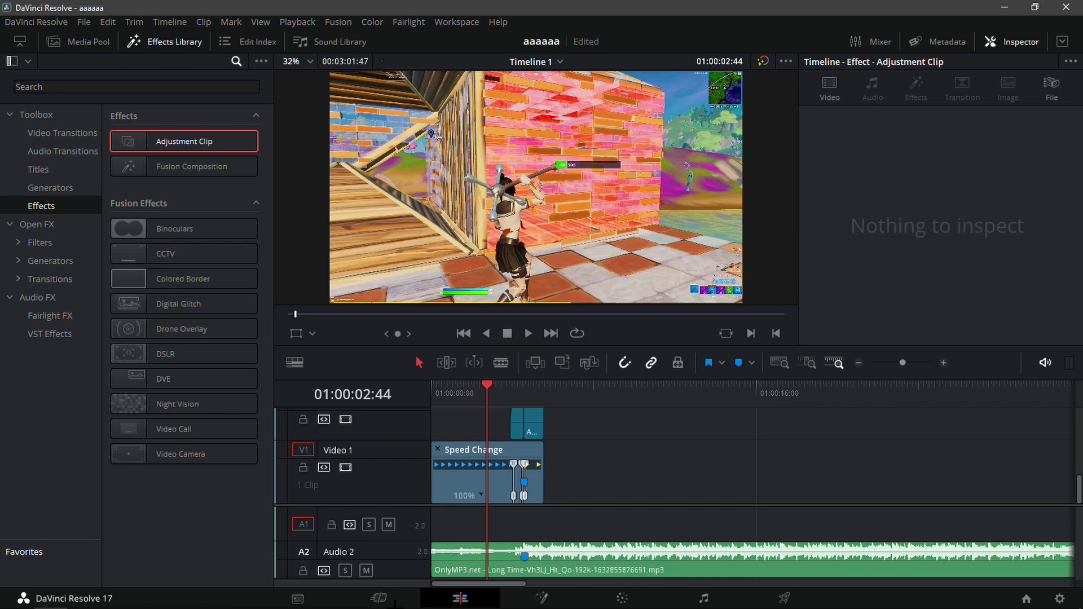
Step: Switch to the No plugins 5 folder in File Explorer and add Spaz (HS).mp3 to Audio 1 just before the music marker
click(250, 596)
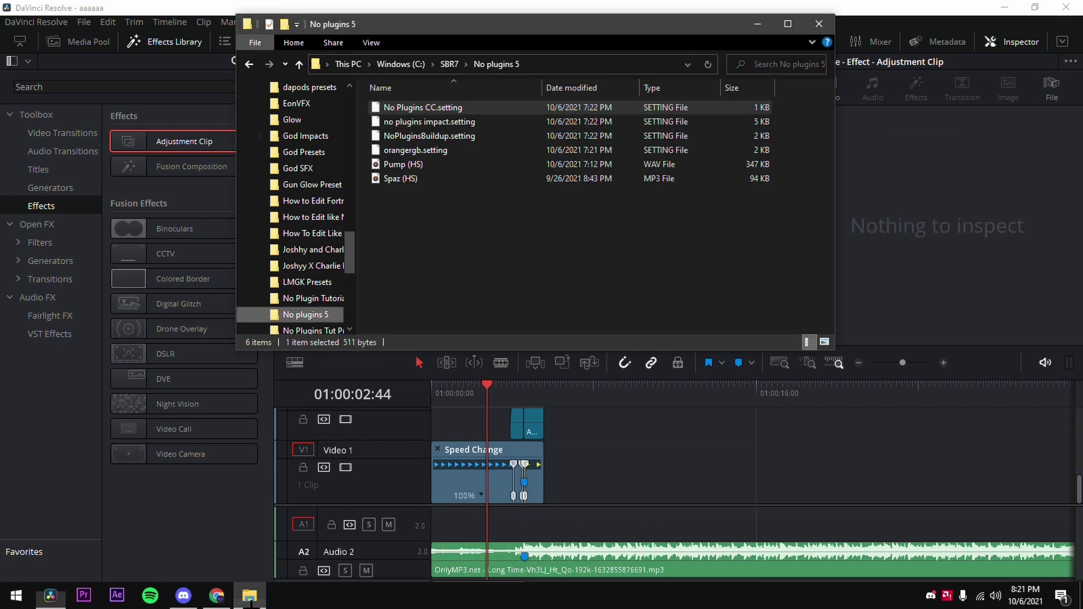
click(462, 204)
drag(407, 179, 511, 526)
Step: Mark the Spaz (HS).mp3 impact peak at 01:00:04:20 and shift the clip so this marker lines up with the music marker
click(524, 397)
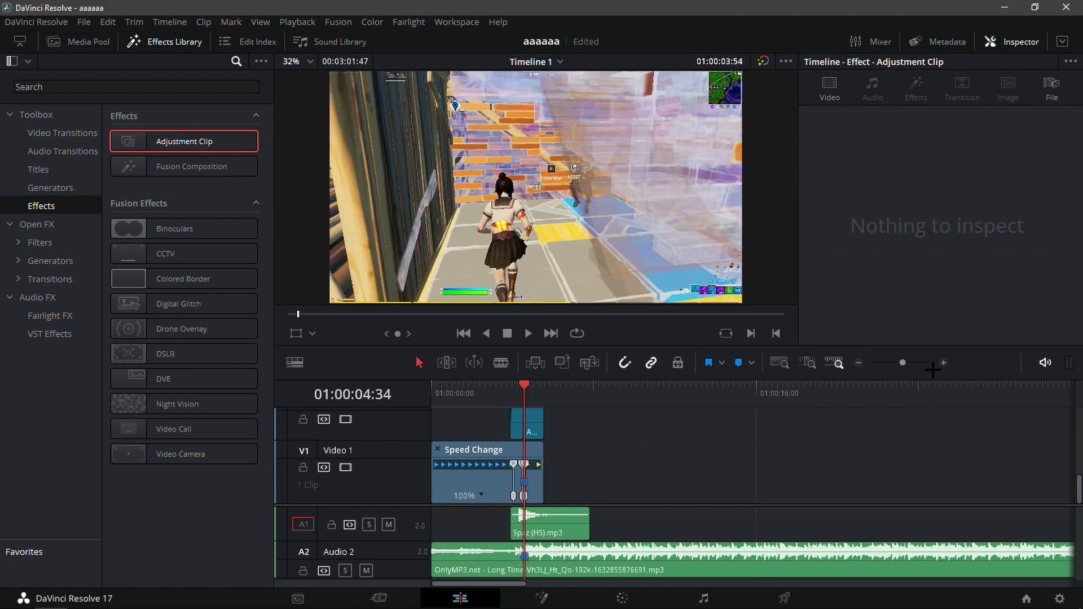
click(945, 363)
click(945, 364)
click(945, 364)
drag(750, 401, 716, 414)
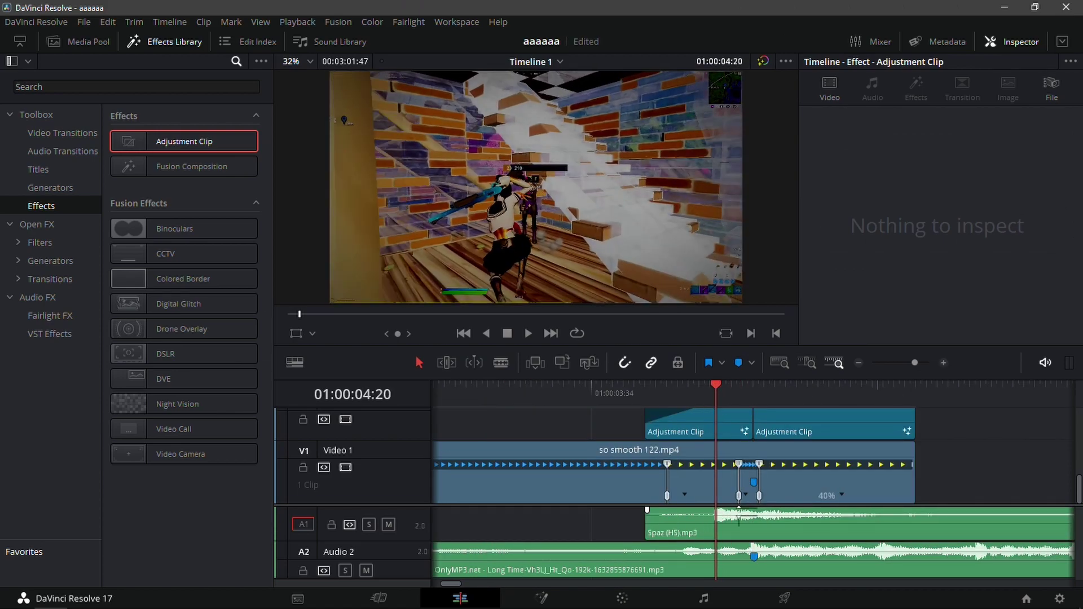
click(741, 517)
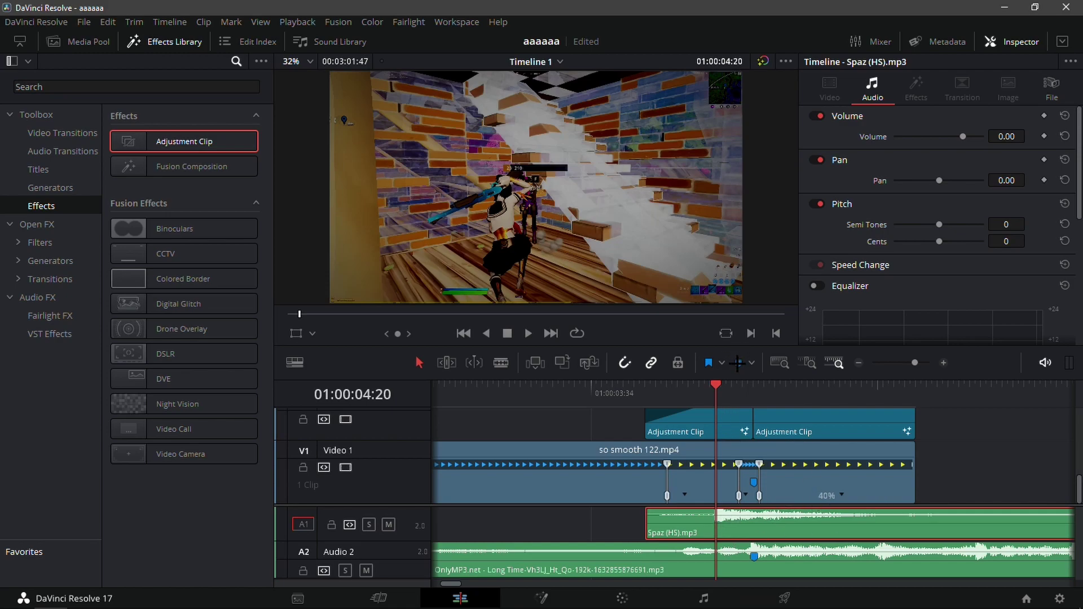
drag(763, 518, 804, 518)
Step: Split Spaz (HS).mp3 at the video clip's end, 01:00:05:34, and delete the excess part beyond it
click(917, 391)
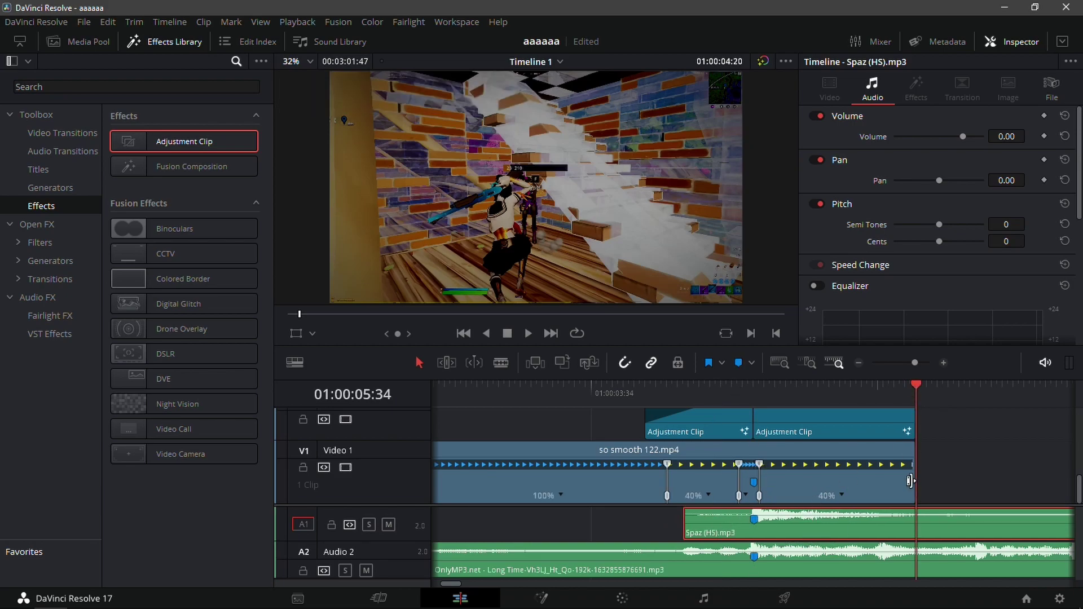
key(ctrl+b)
click(957, 525)
key(Delete)
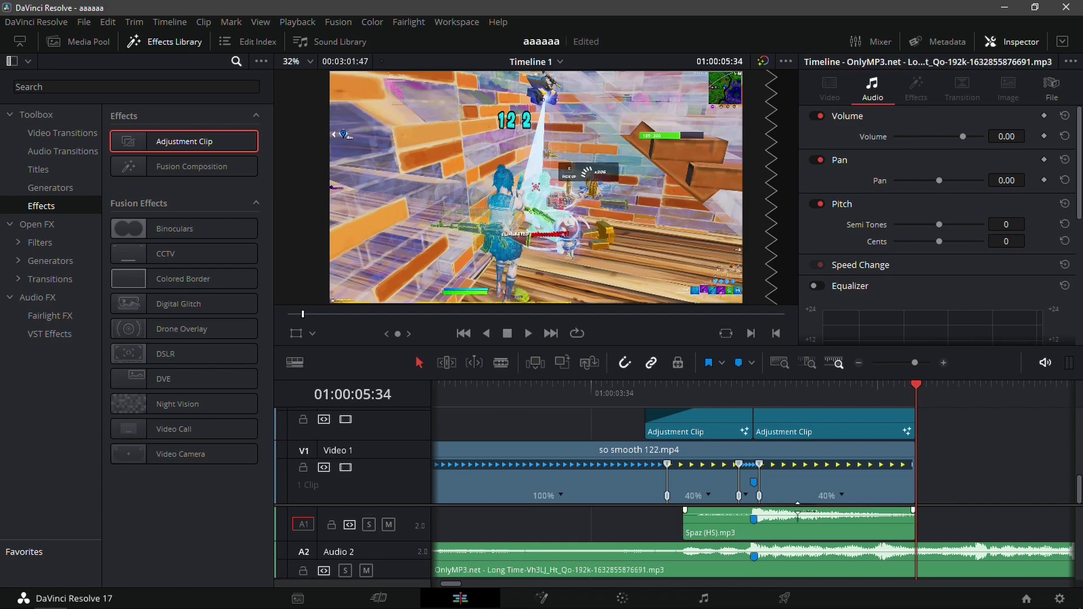